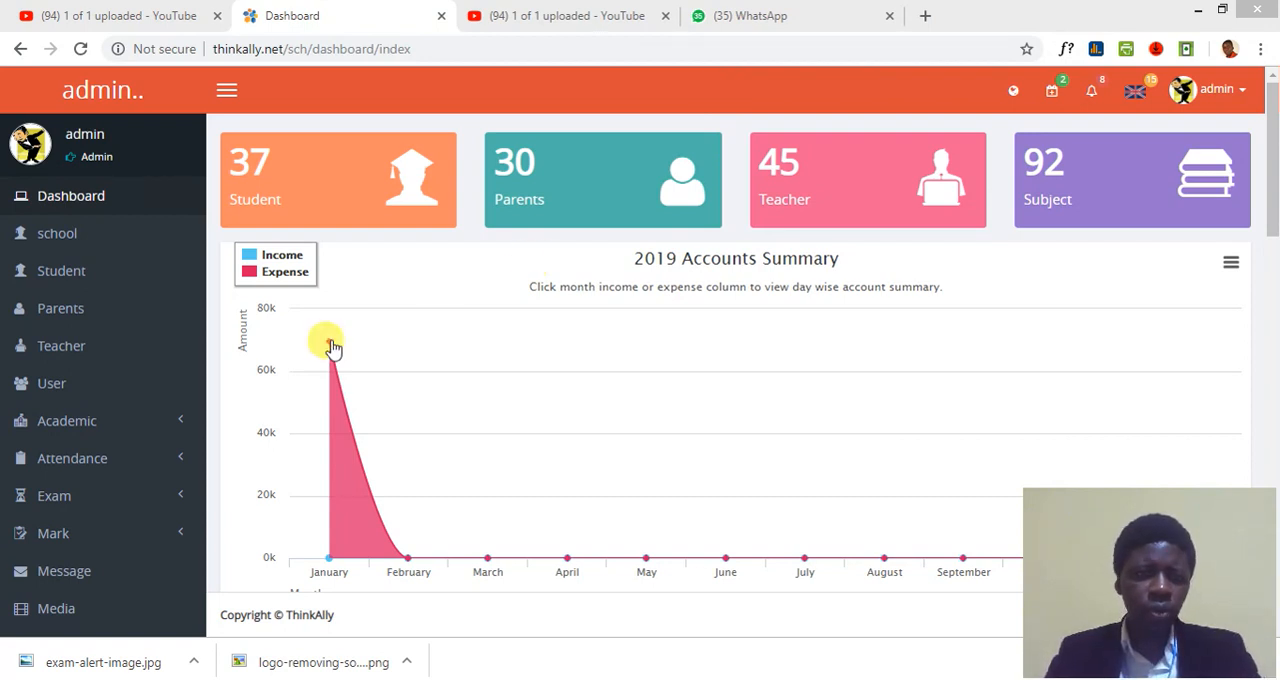
Expand the Academic section on the admin dashboard, then log out of the admin account.
mouse_move(329, 343)
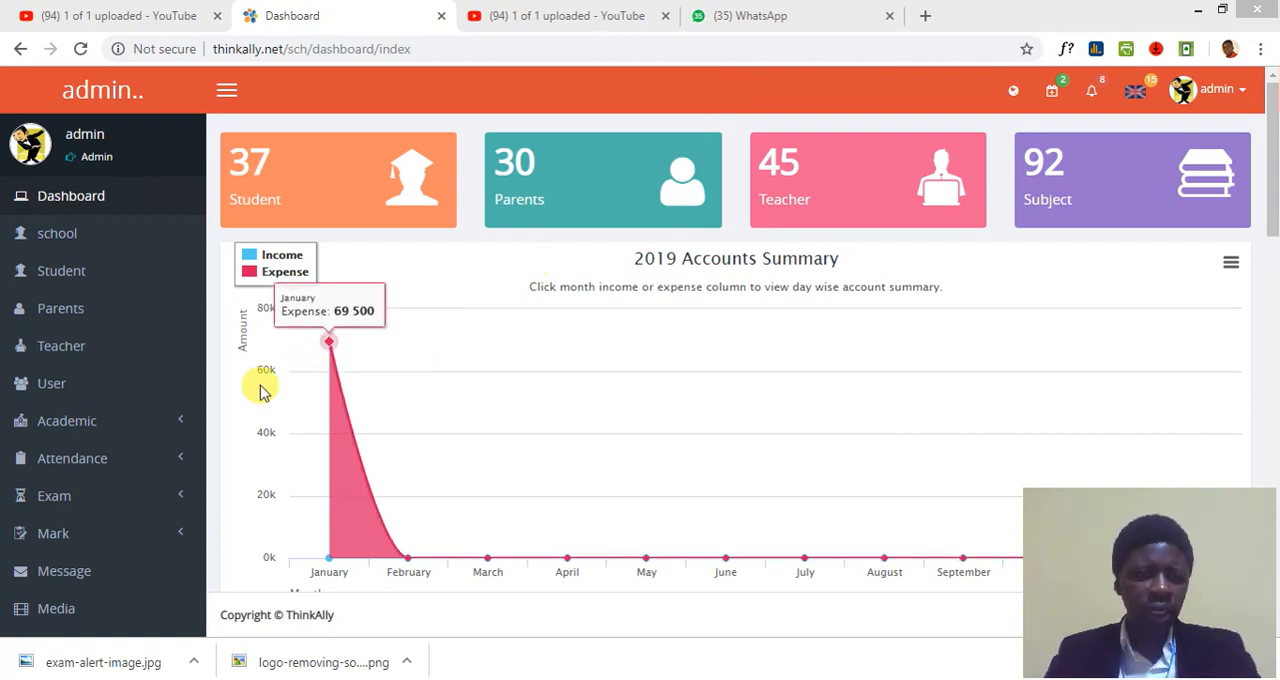
left_click(176, 424)
scroll(166, 448, "down", 3)
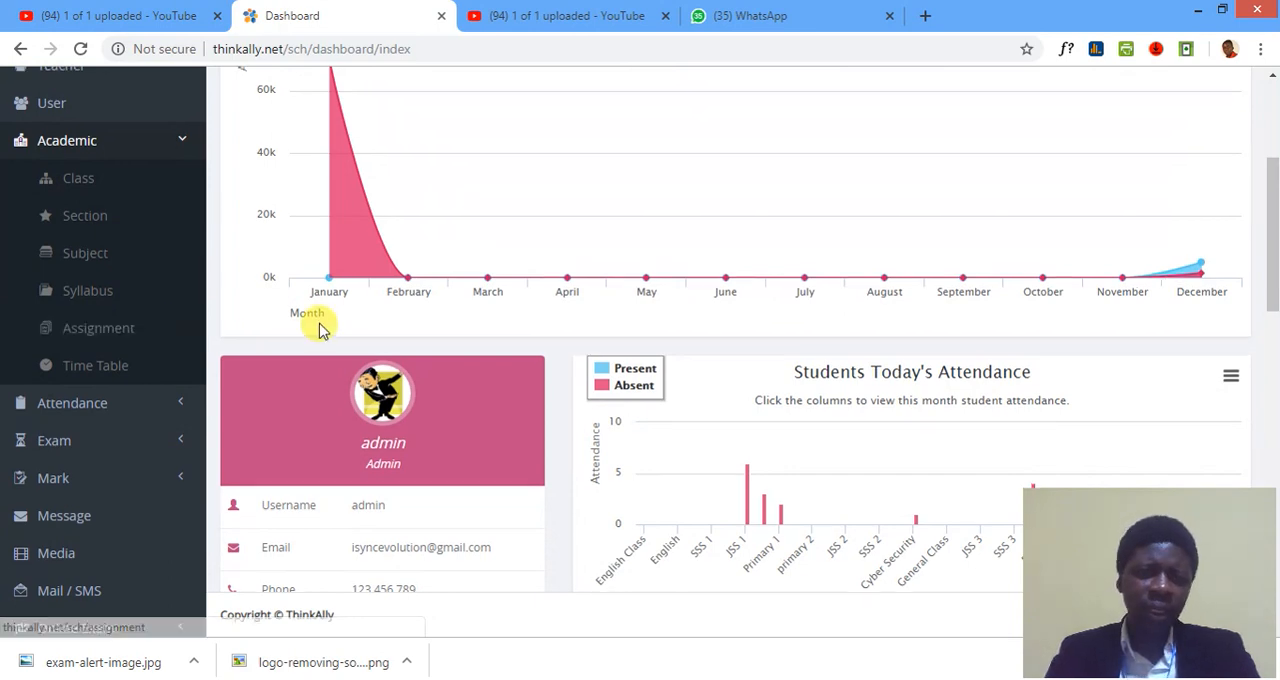
scroll(310, 330, "up", 3)
left_click(1212, 90)
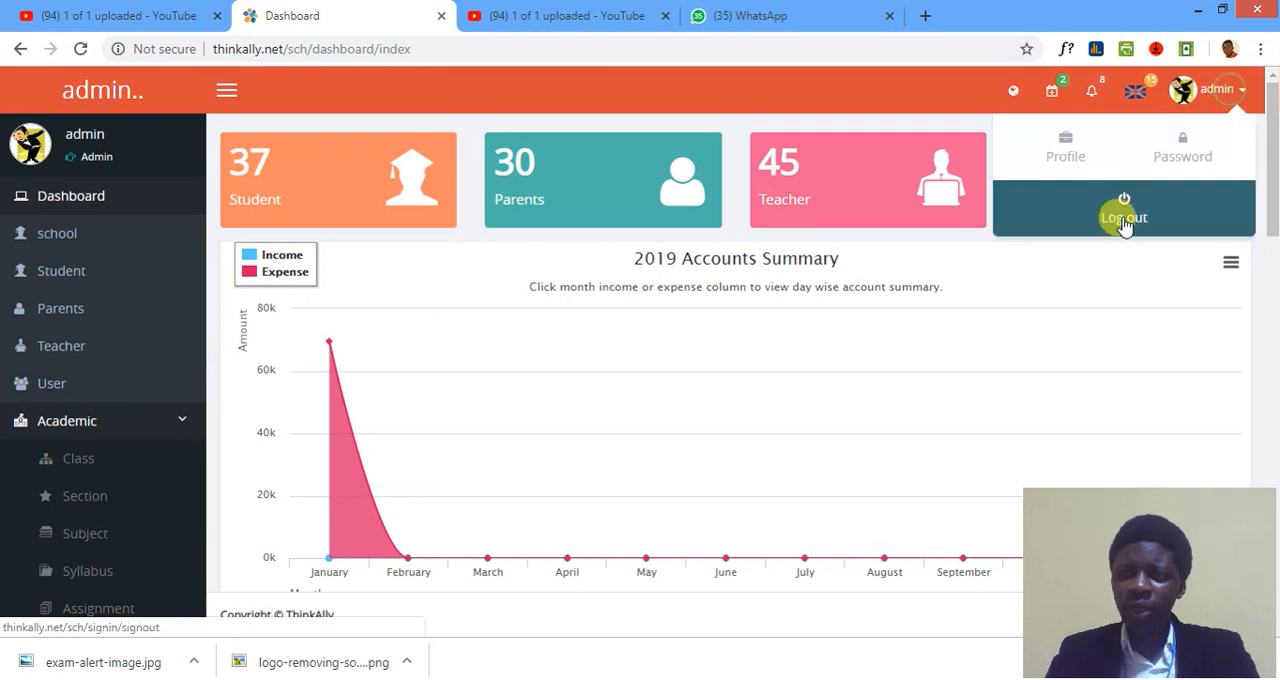
left_click(1120, 220)
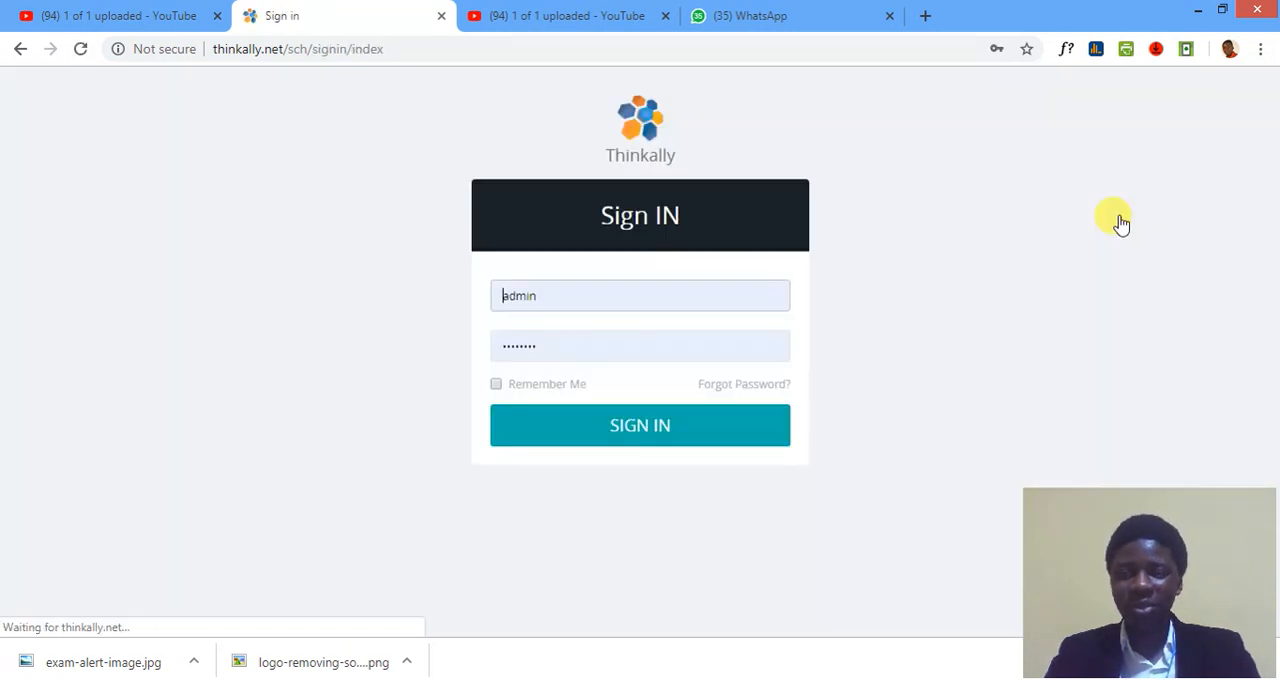
Sign in to the school account with the username galaxy and enter its account password.
double_click(550, 296)
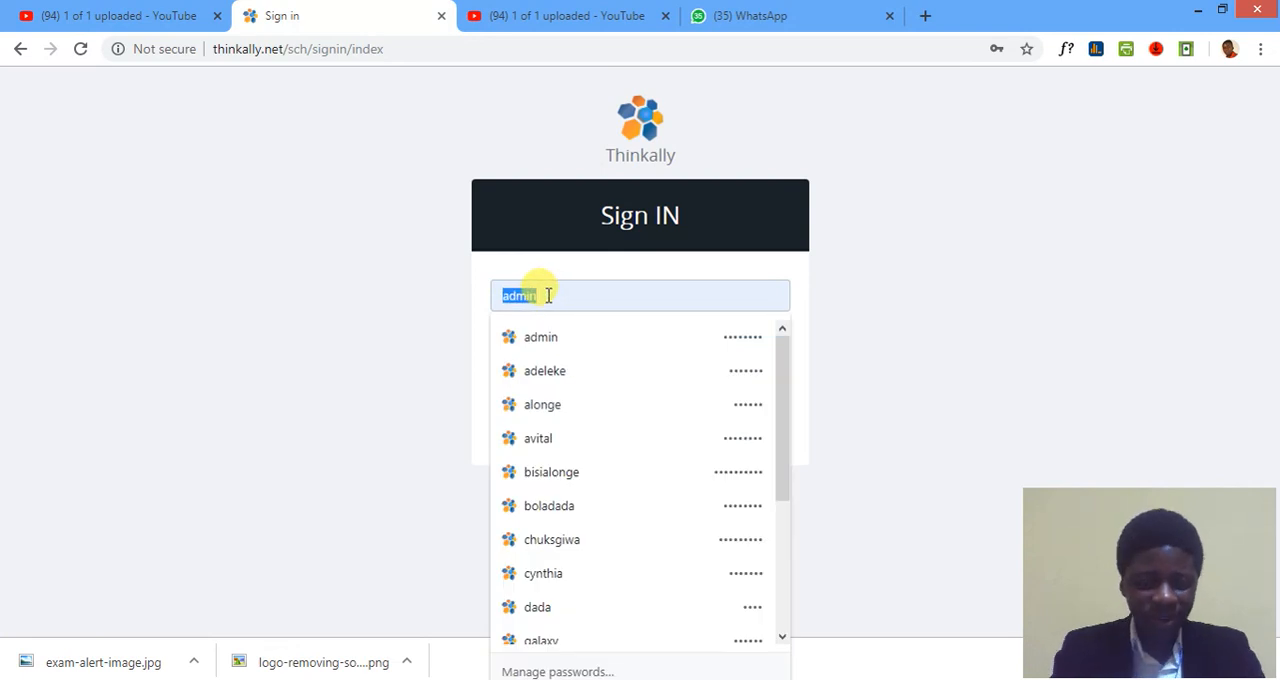
type("galaxy")
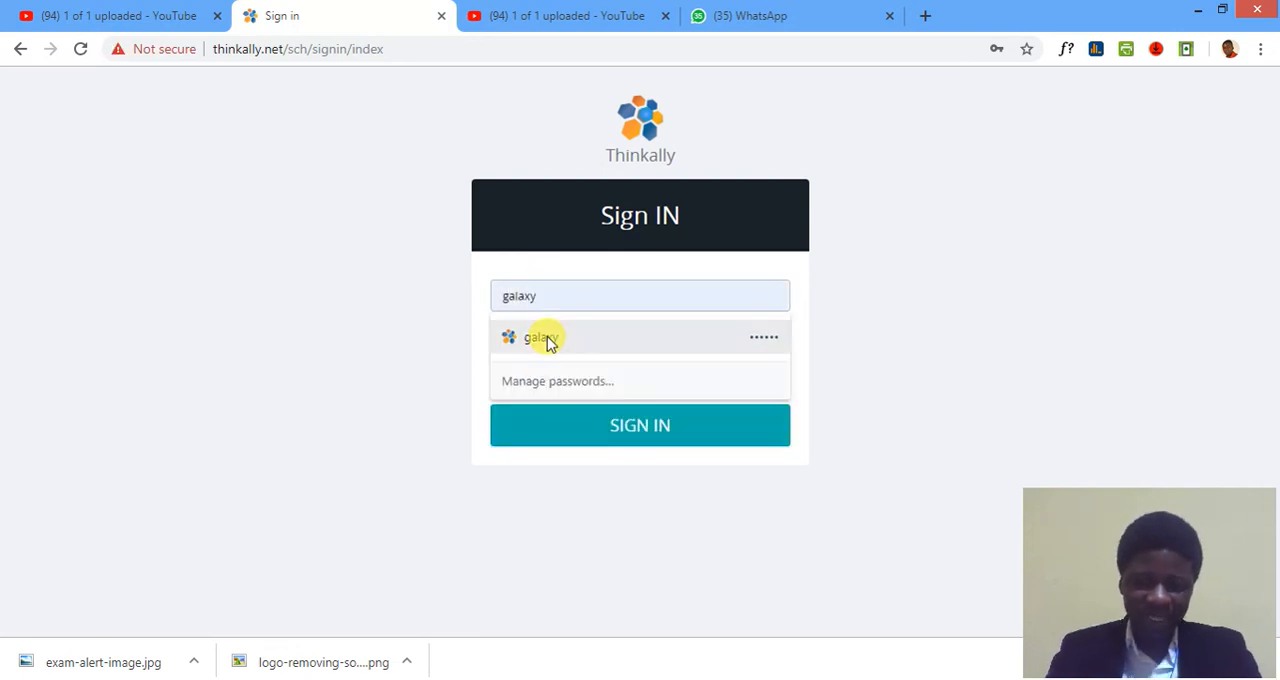
left_click(543, 338)
double_click(591, 354)
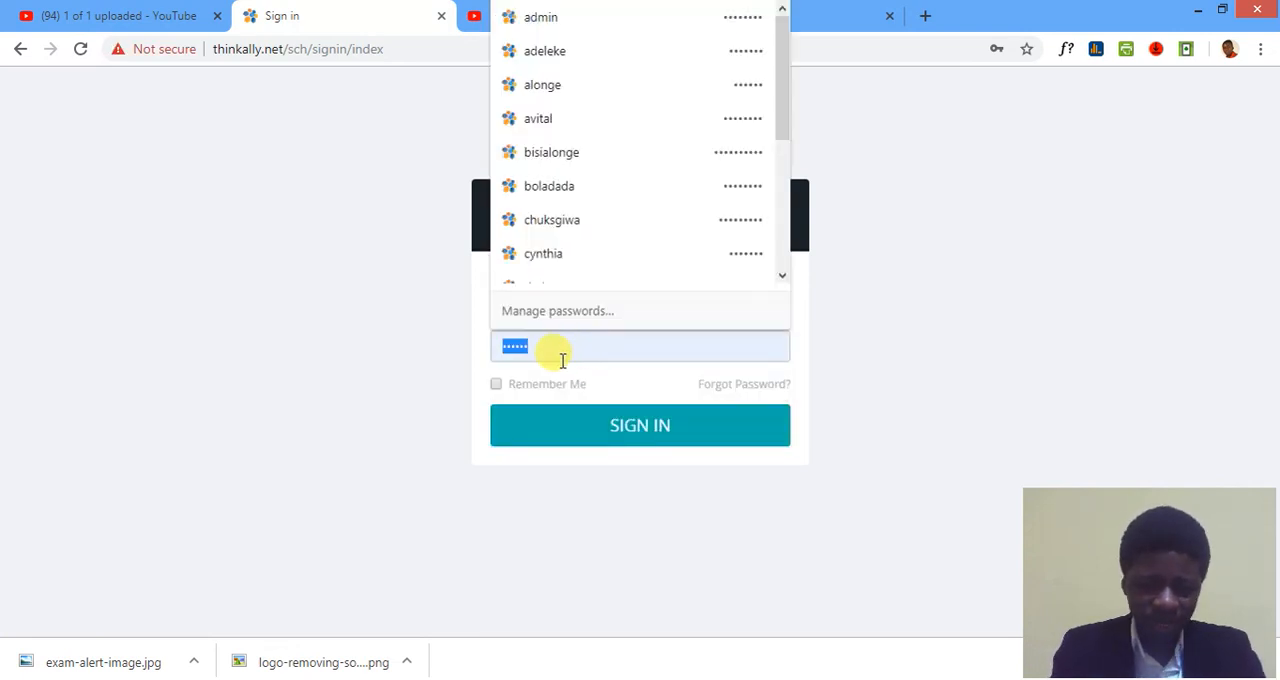
type("••••••")
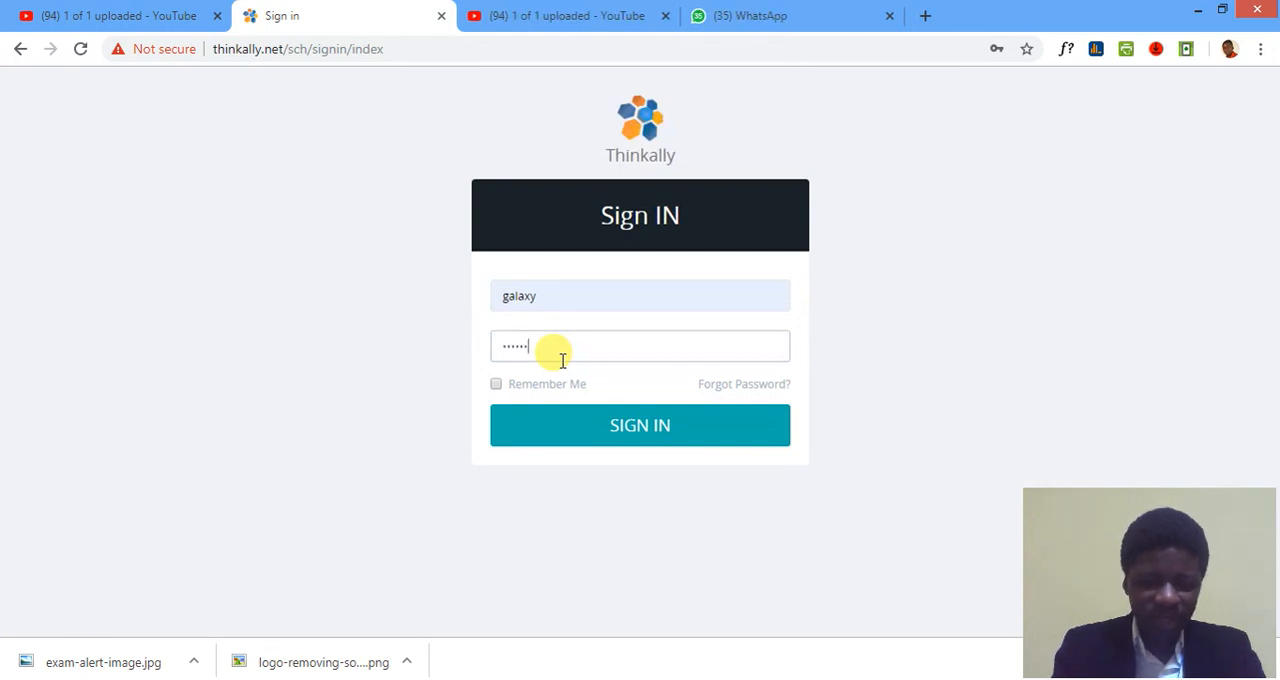
key("Return")
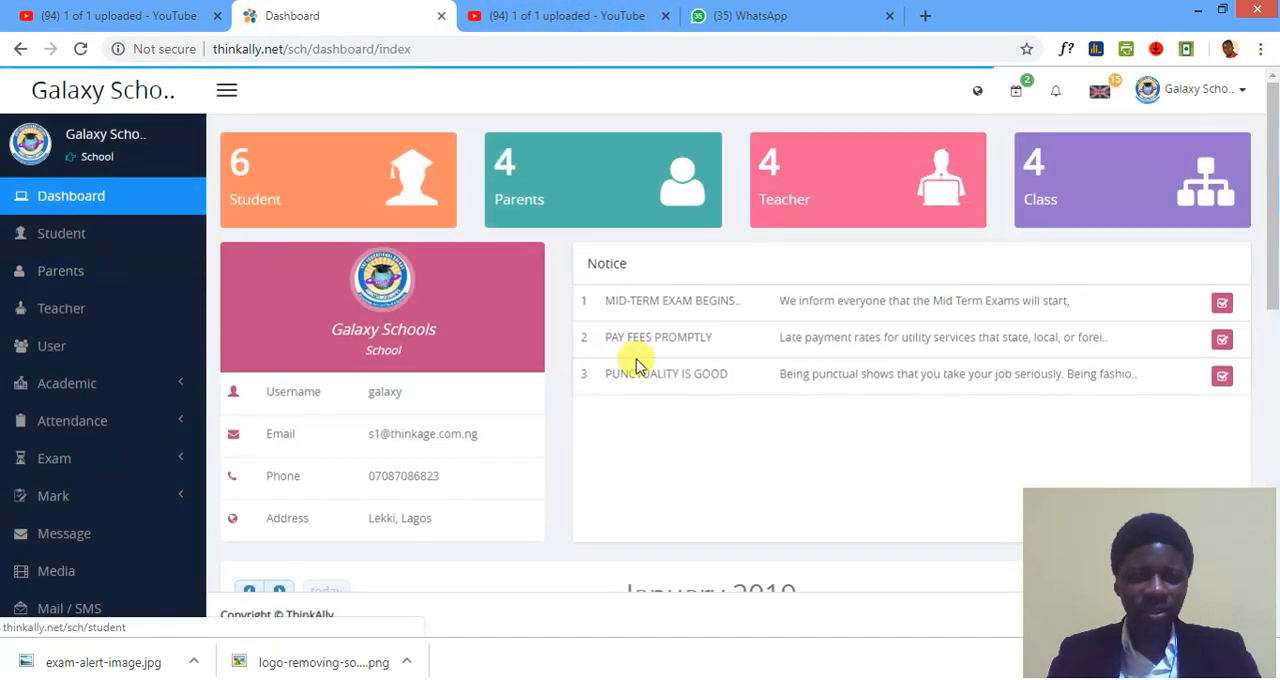
Open the Assignment page of the Academic section from the school dashboard.
scroll(680, 362, "down", 1)
scroll(690, 362, "up", 3)
scroll(300, 360, "down", 1)
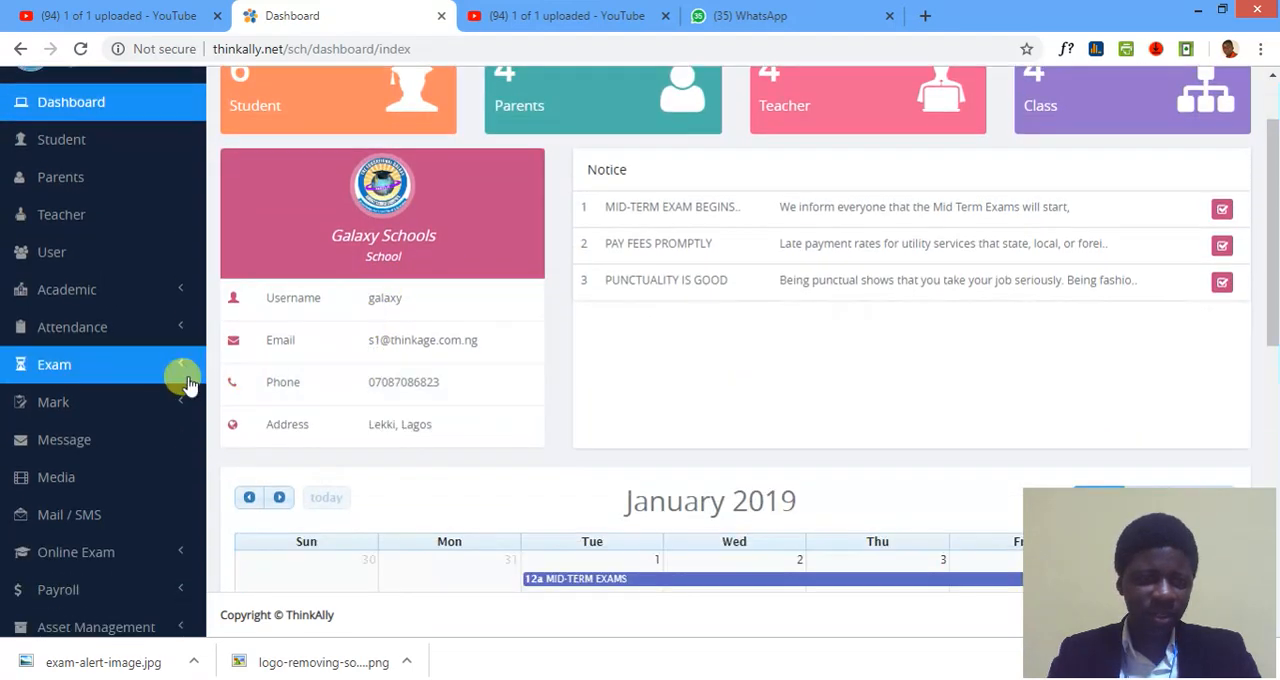
left_click(170, 299)
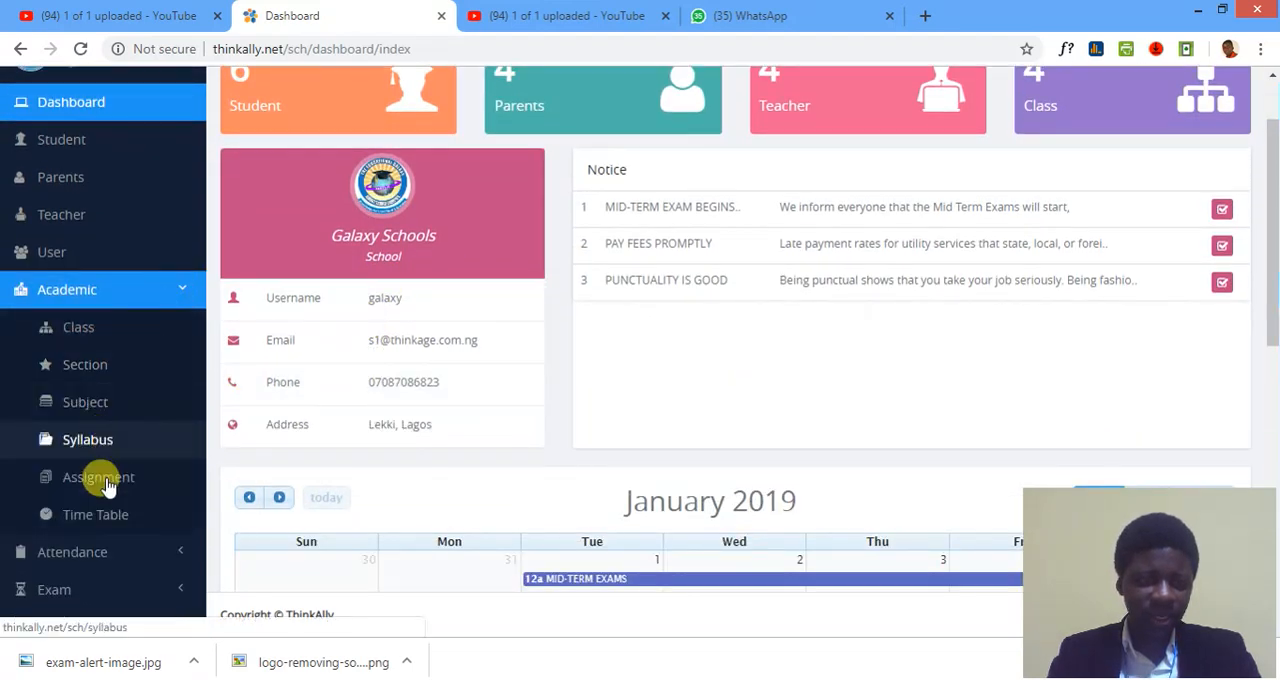
left_click(98, 480)
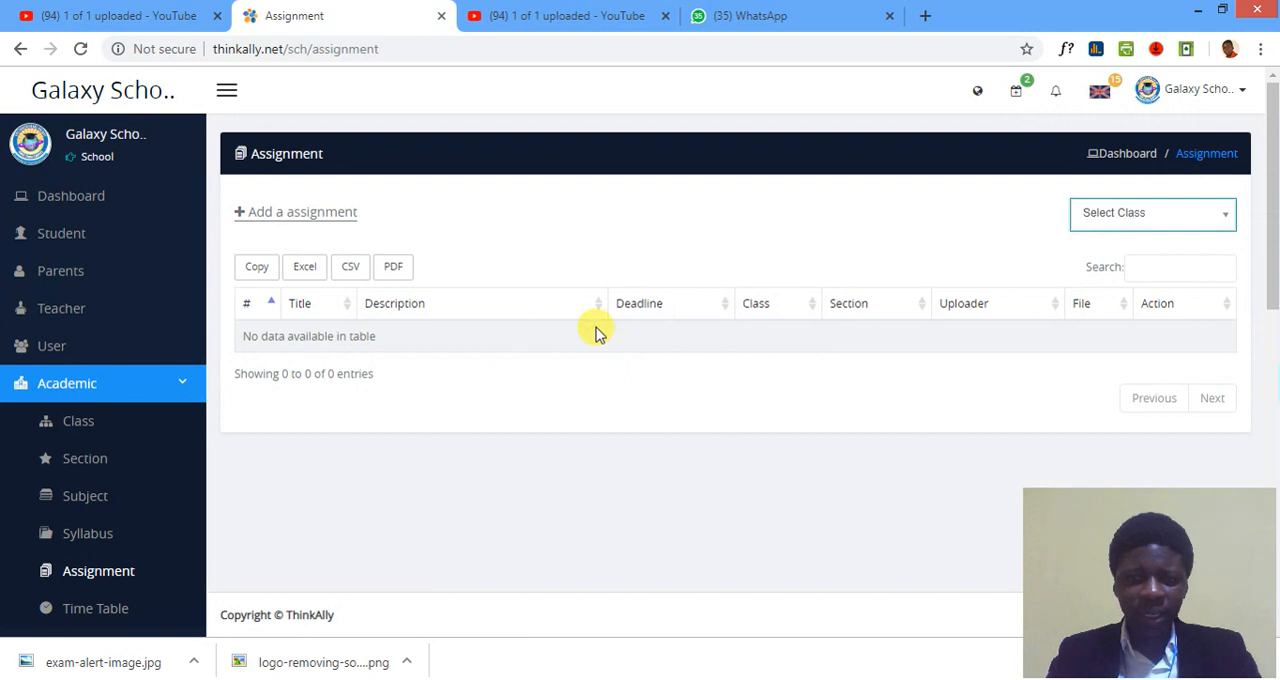
Filter the assignment list to show only the class Basic 1.
scroll(557, 323, "down", 1)
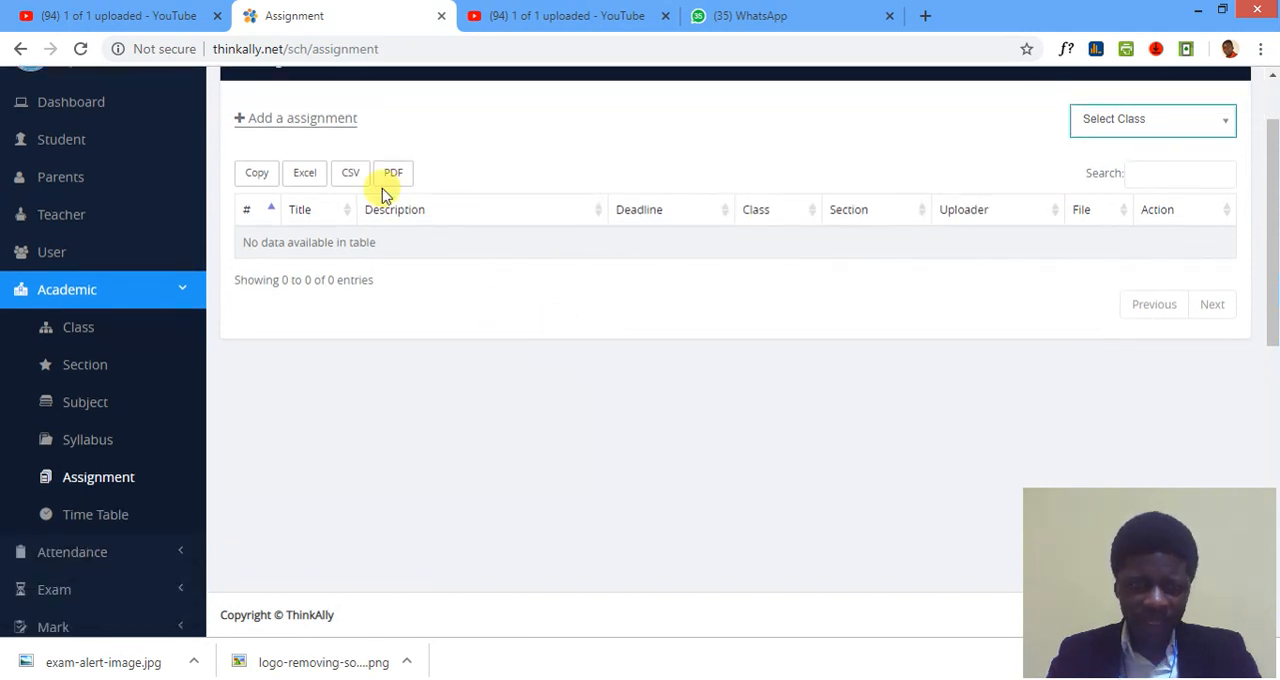
scroll(466, 131, "up", 1)
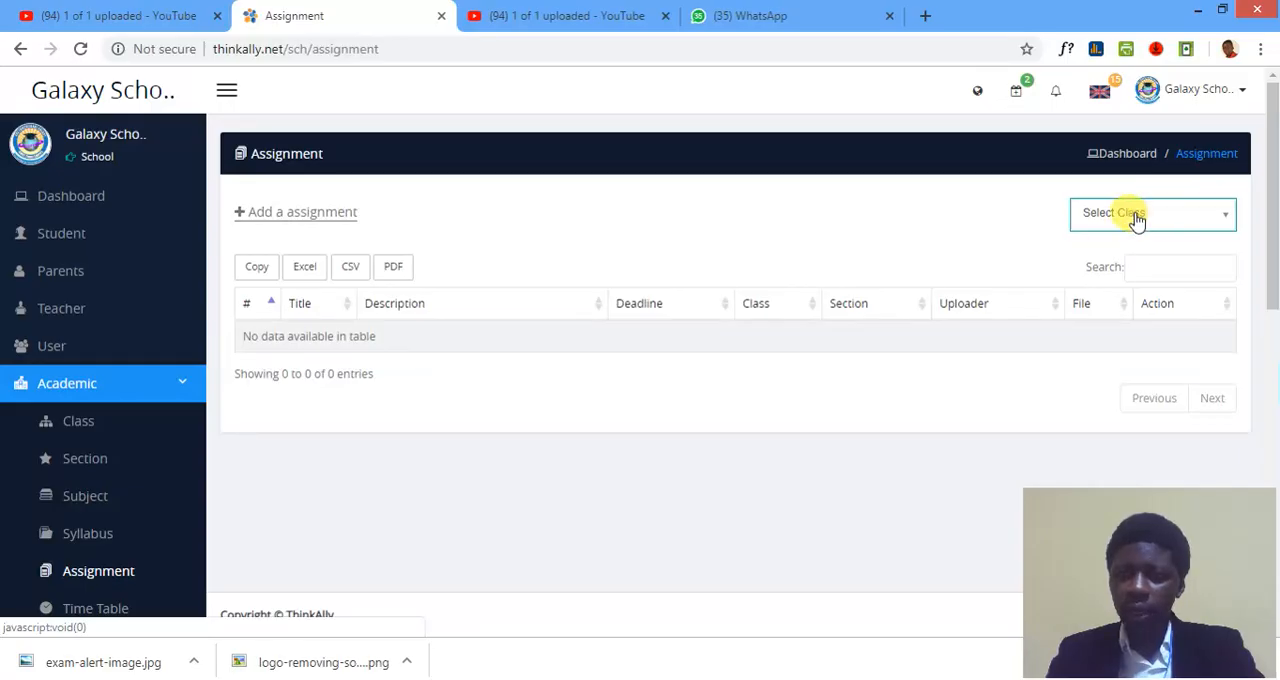
left_click(924, 200)
left_click(1097, 292)
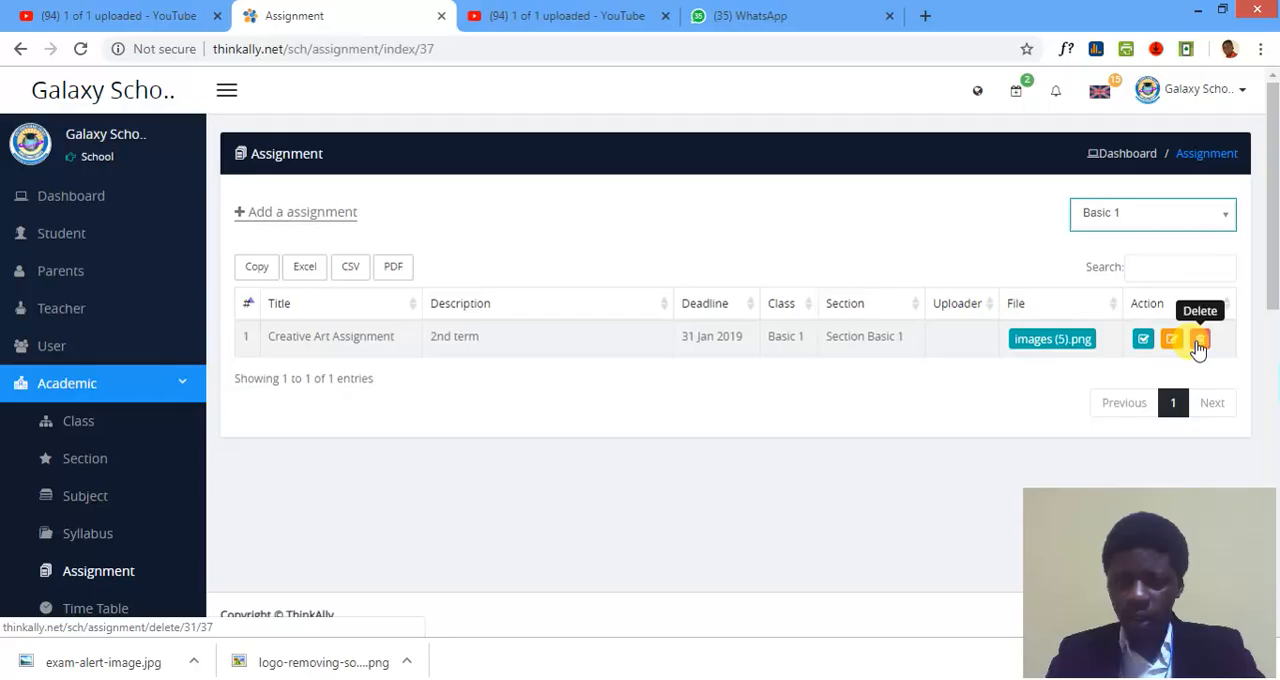
Start a new assignment and give it the title "Mid Term Break Assignment".
left_click(306, 212)
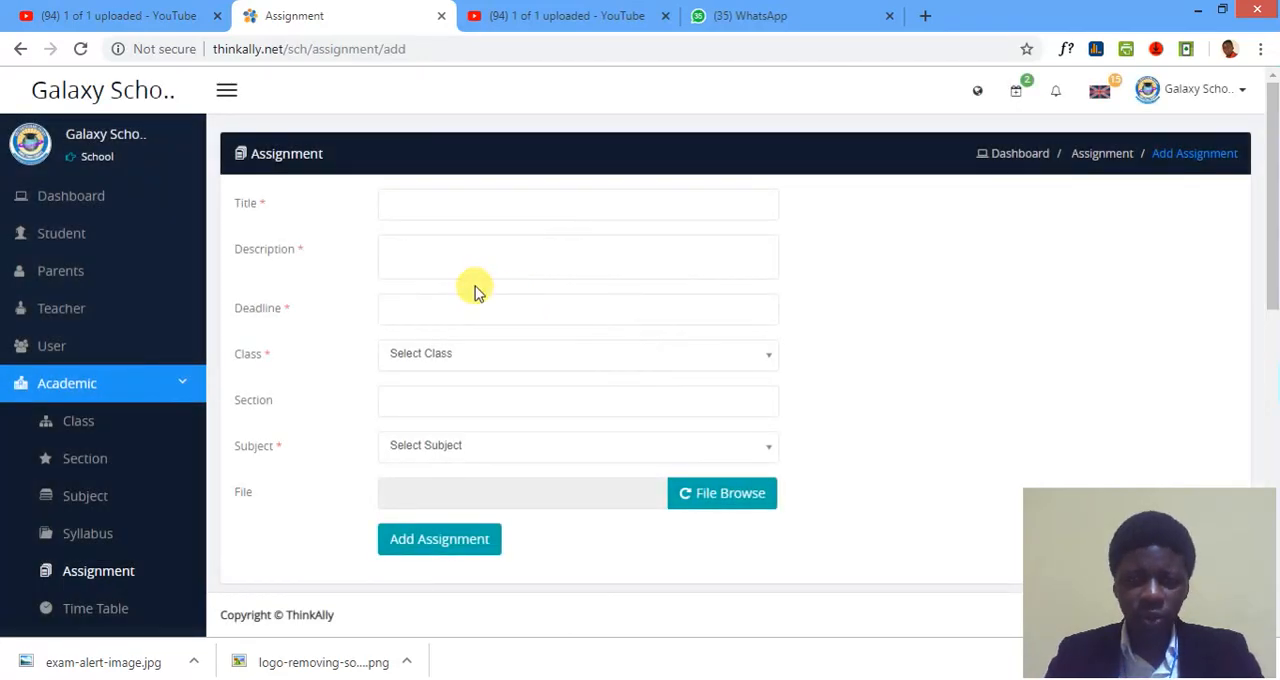
left_click(398, 206)
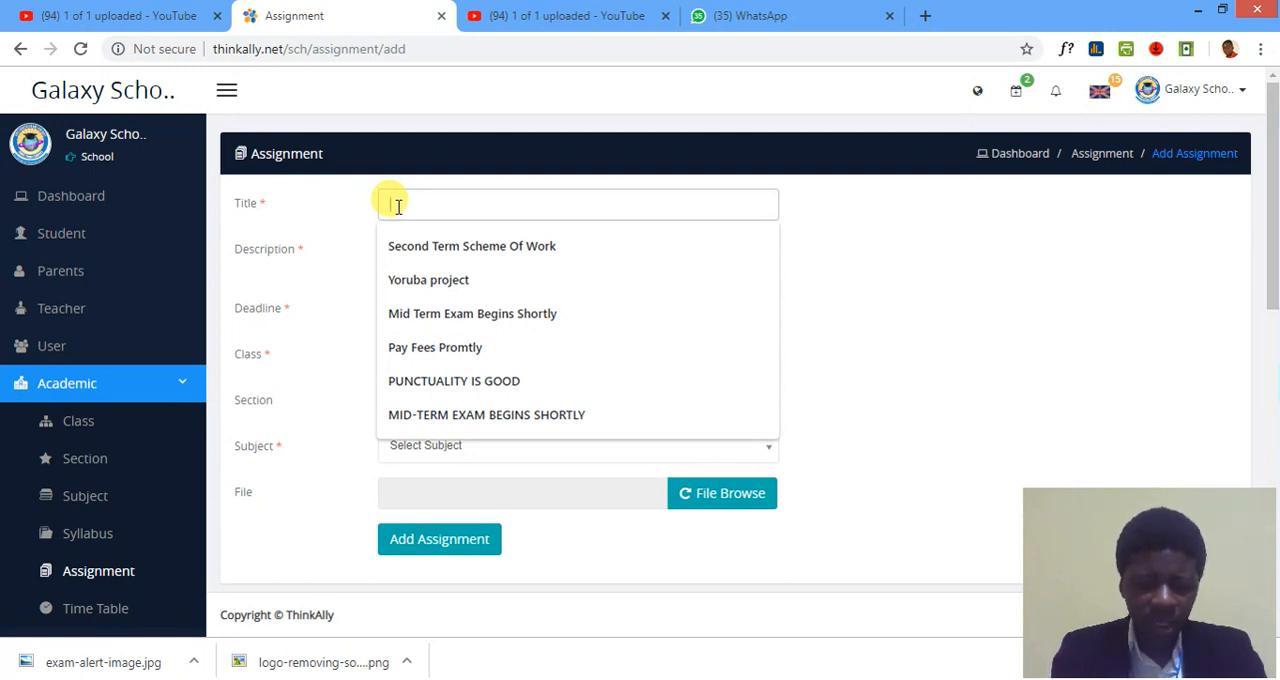
type("Mid Term")
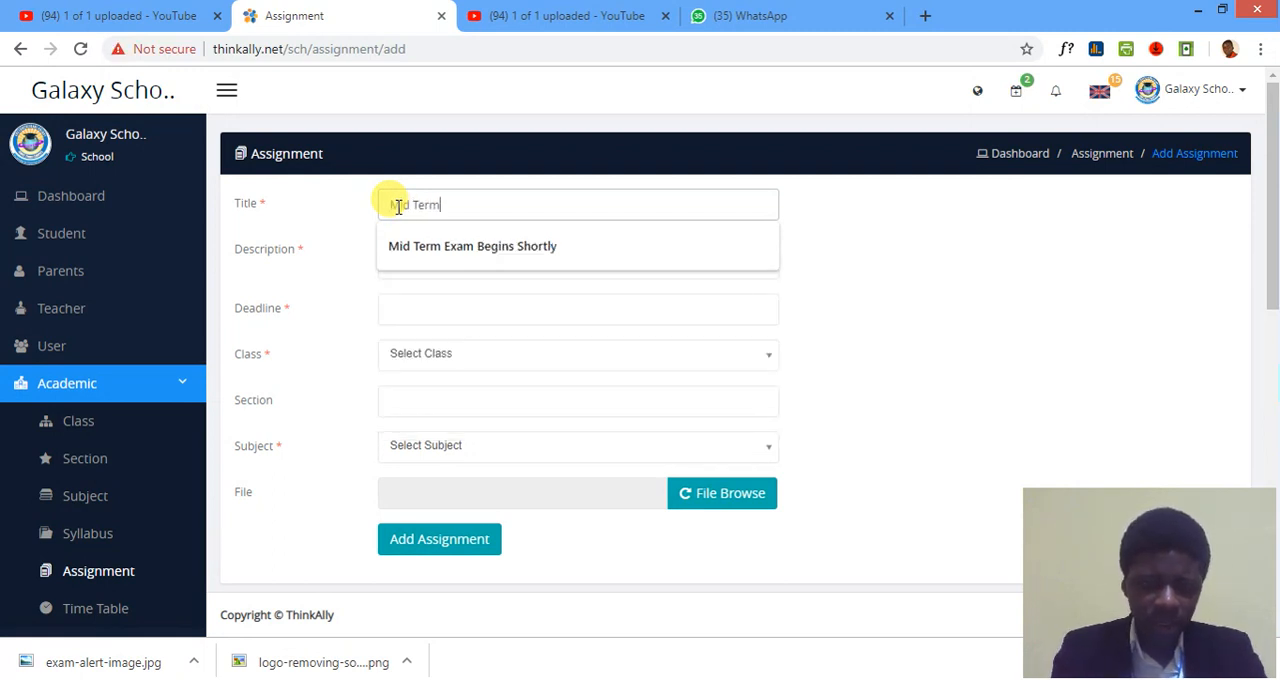
type(" Break")
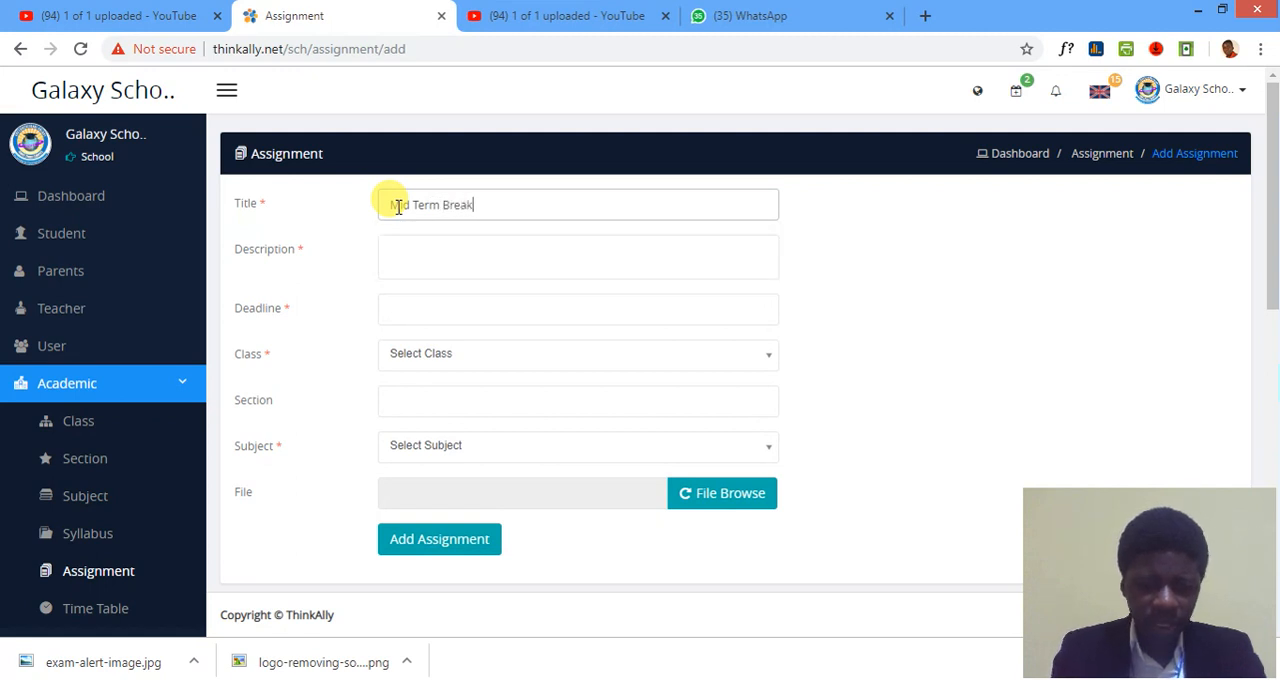
type(" Assignm")
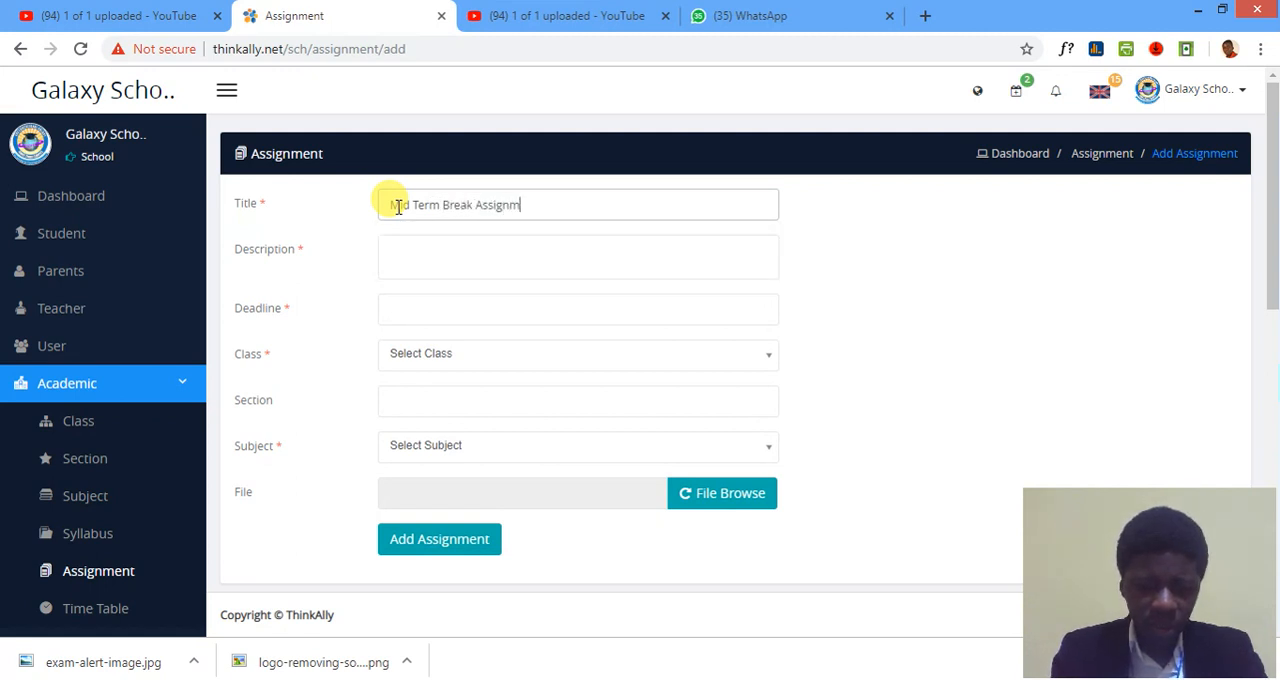
type("ent")
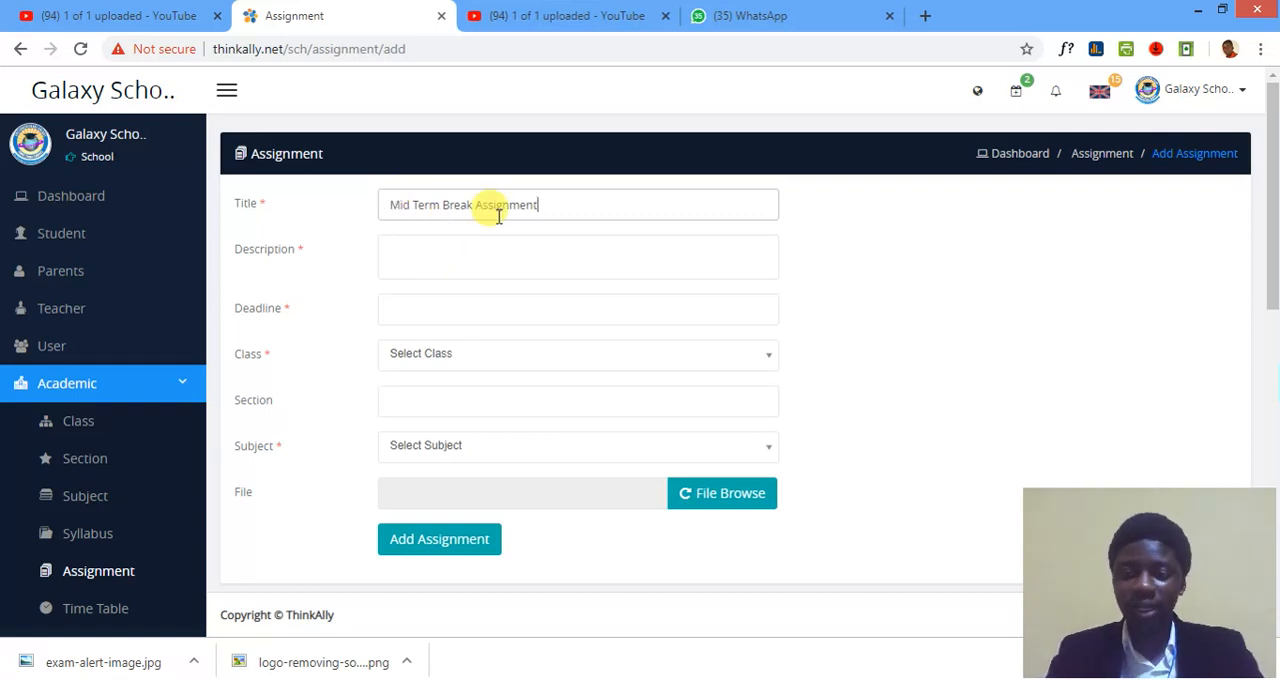
Enter the assignment description "Answer All Questions and Submit Before Deadline".
left_click(446, 252)
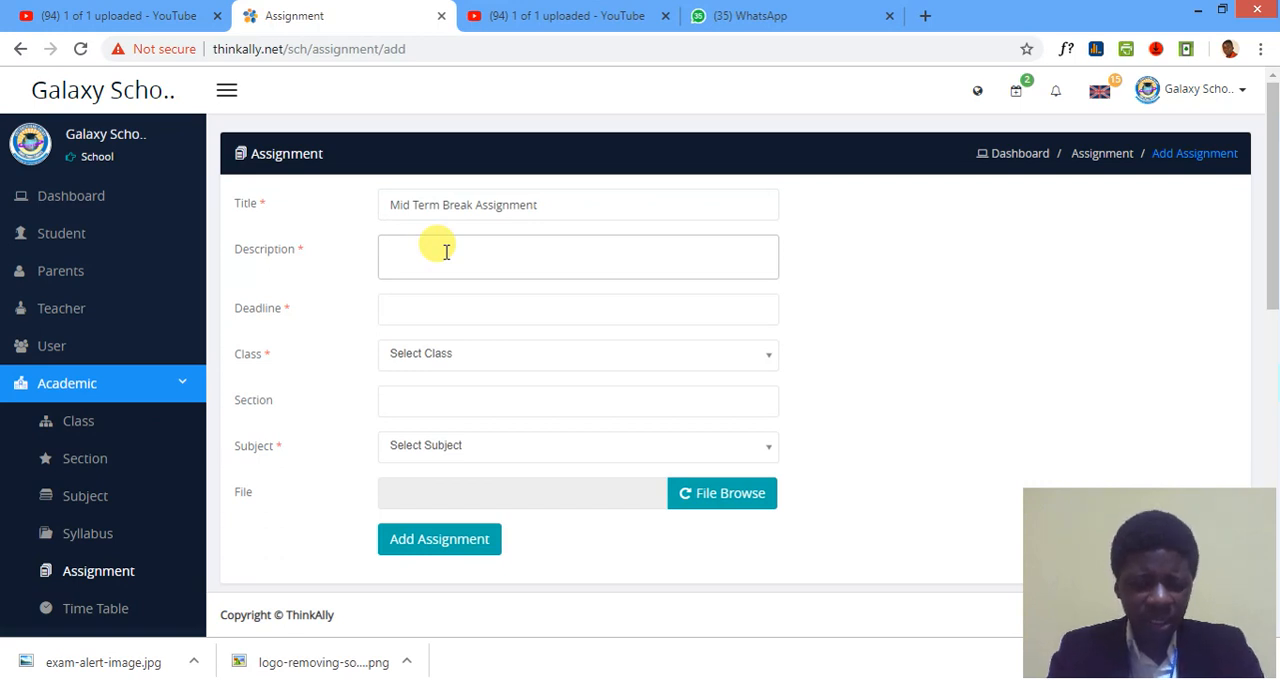
type("Ans")
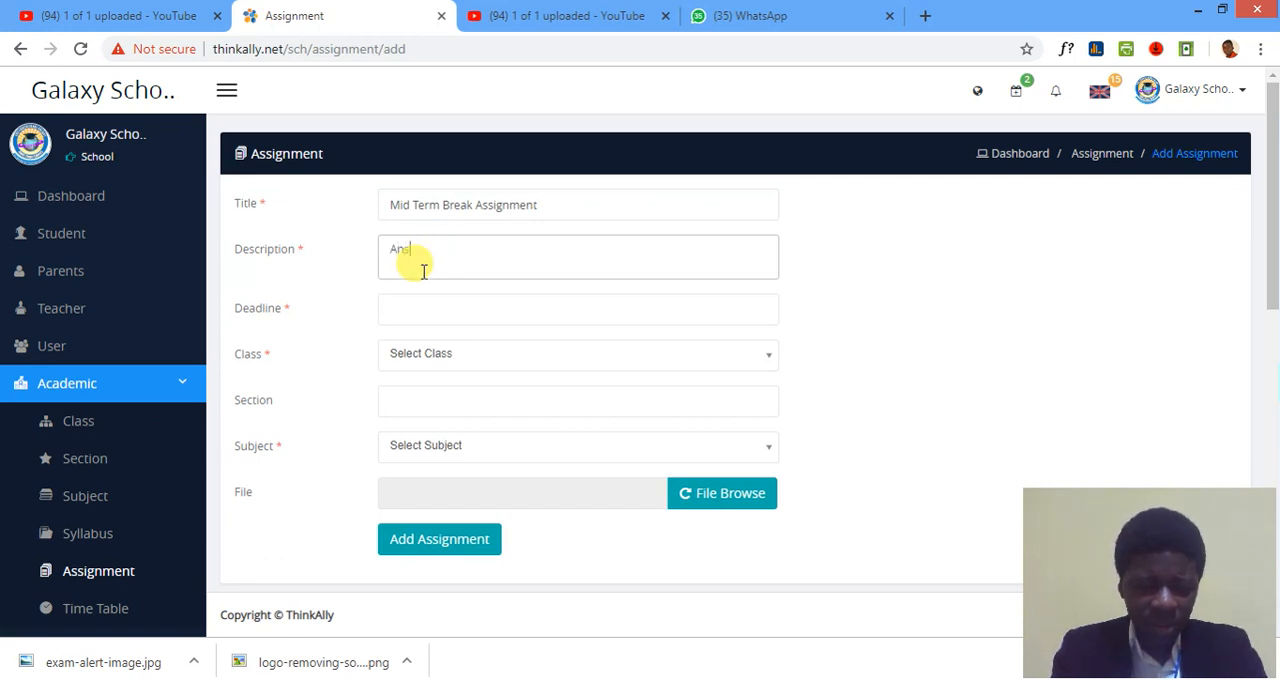
type("wer All ")
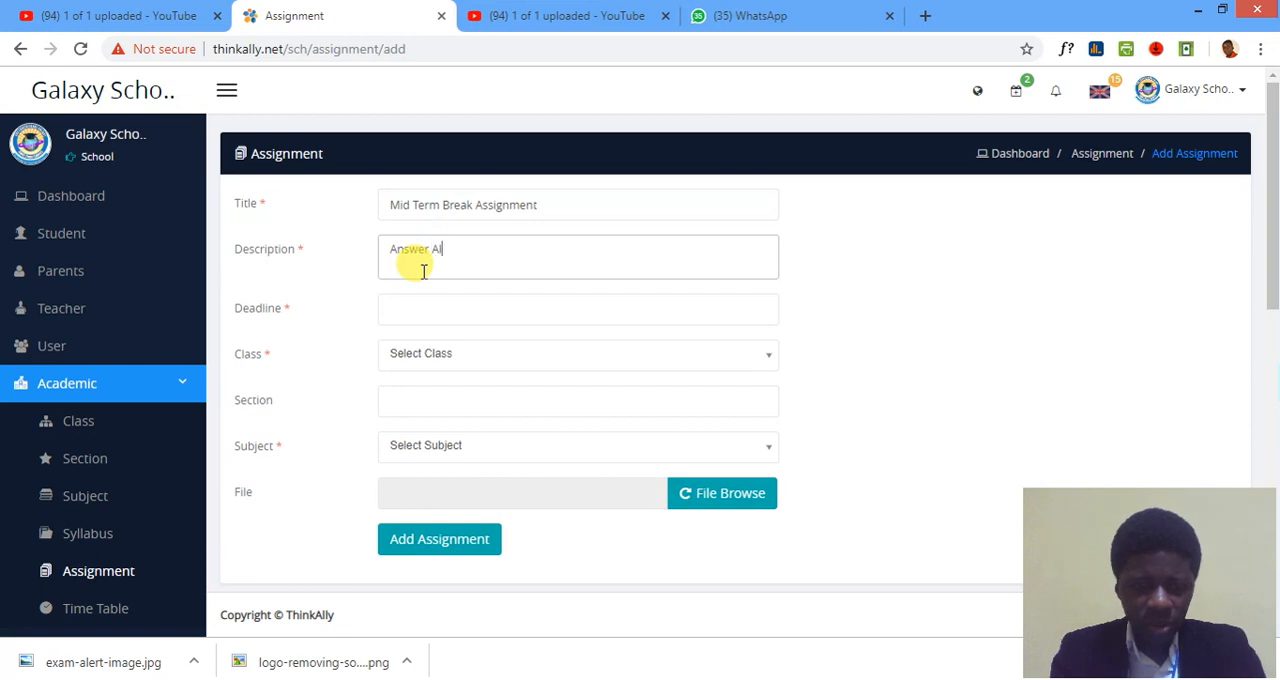
type("Questi")
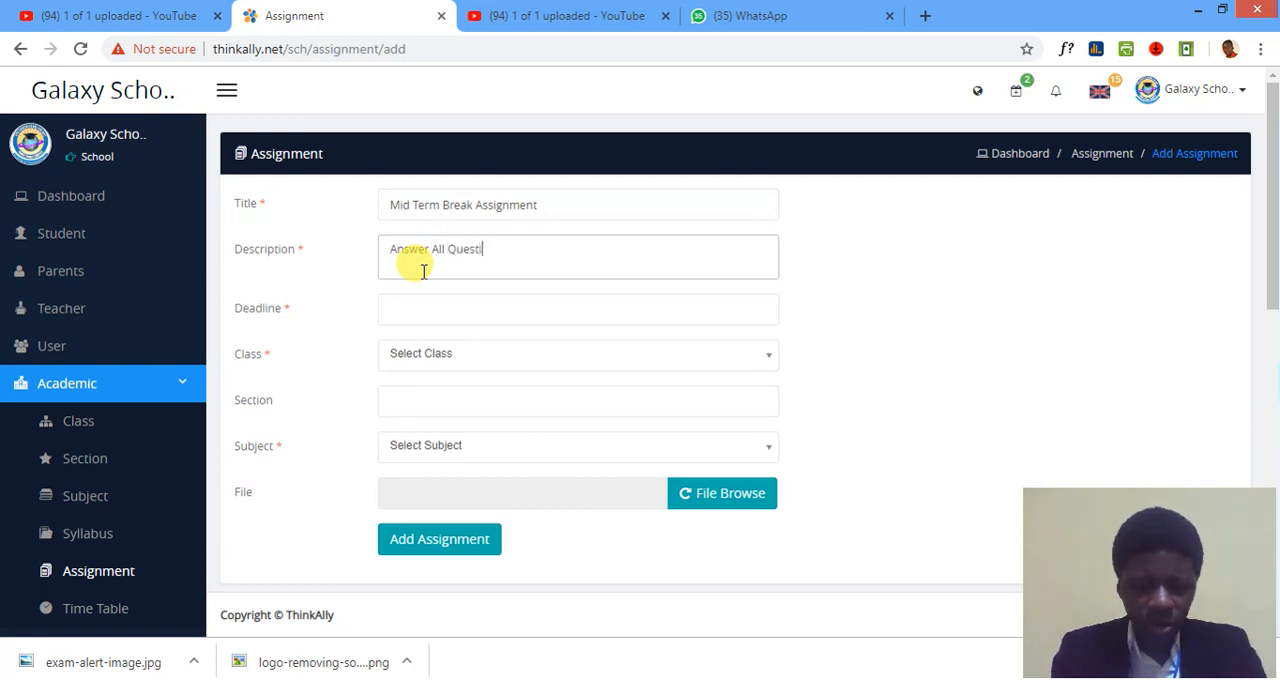
type("ons and S")
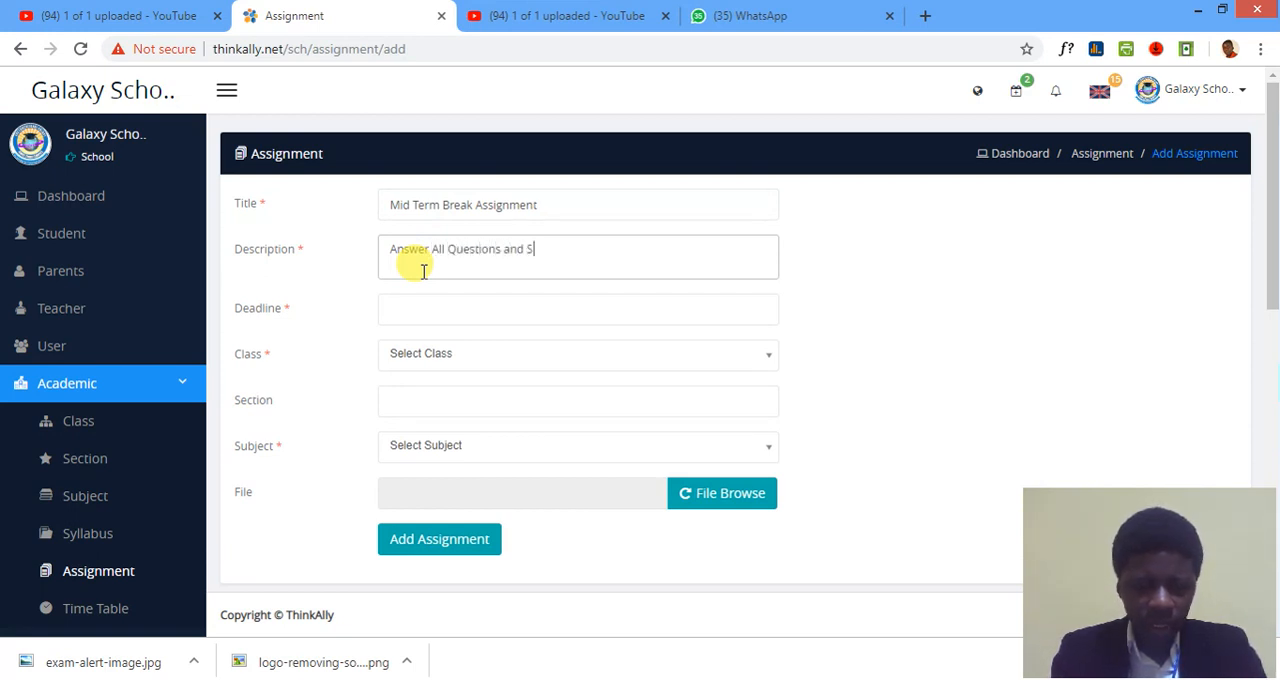
type("ubmit Bef")
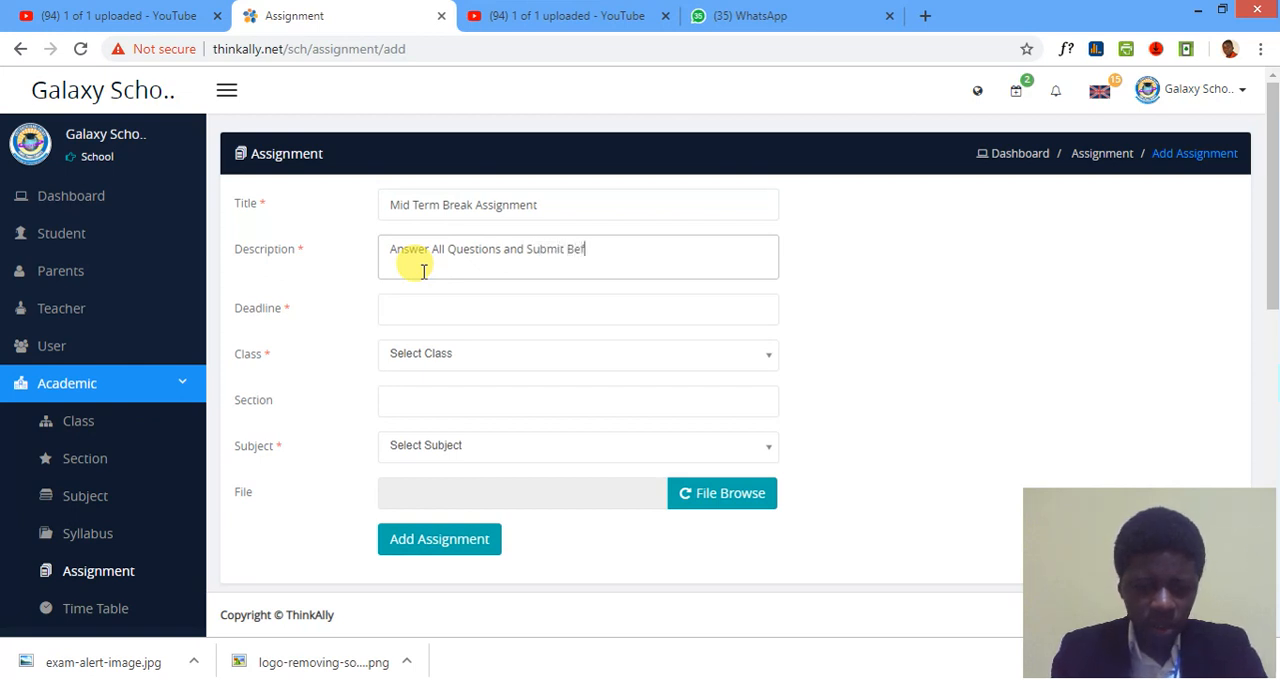
type("ore Dea")
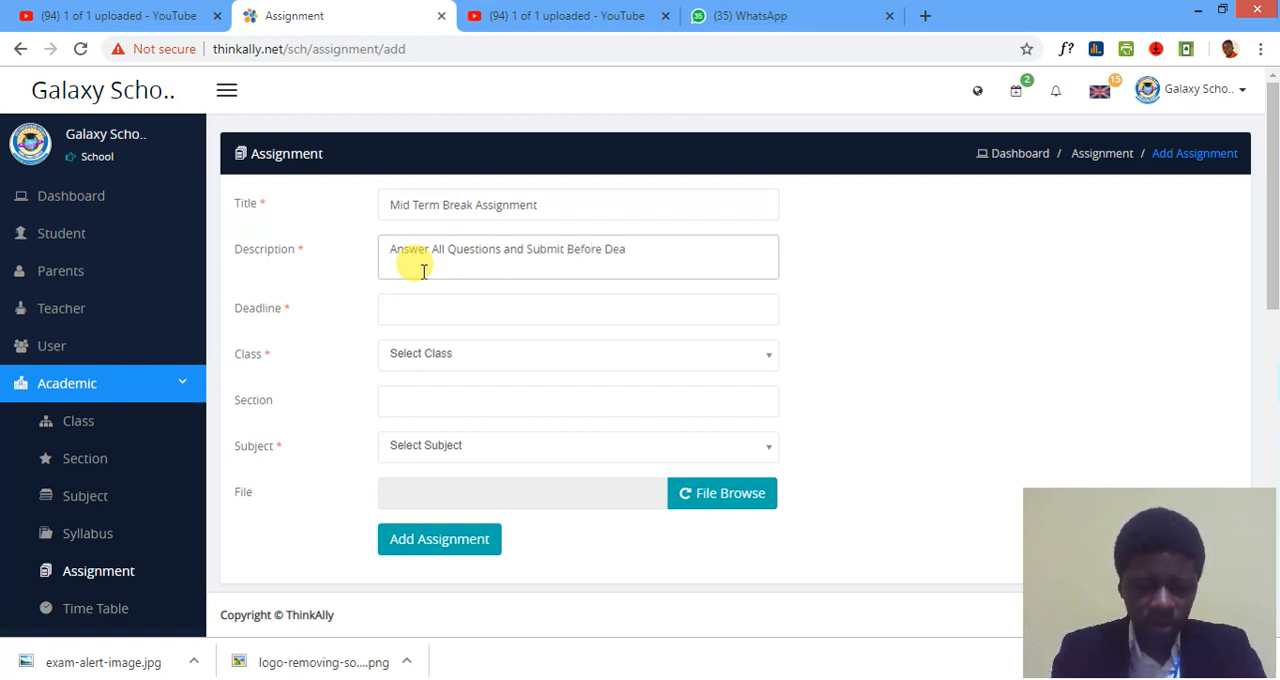
type("dline")
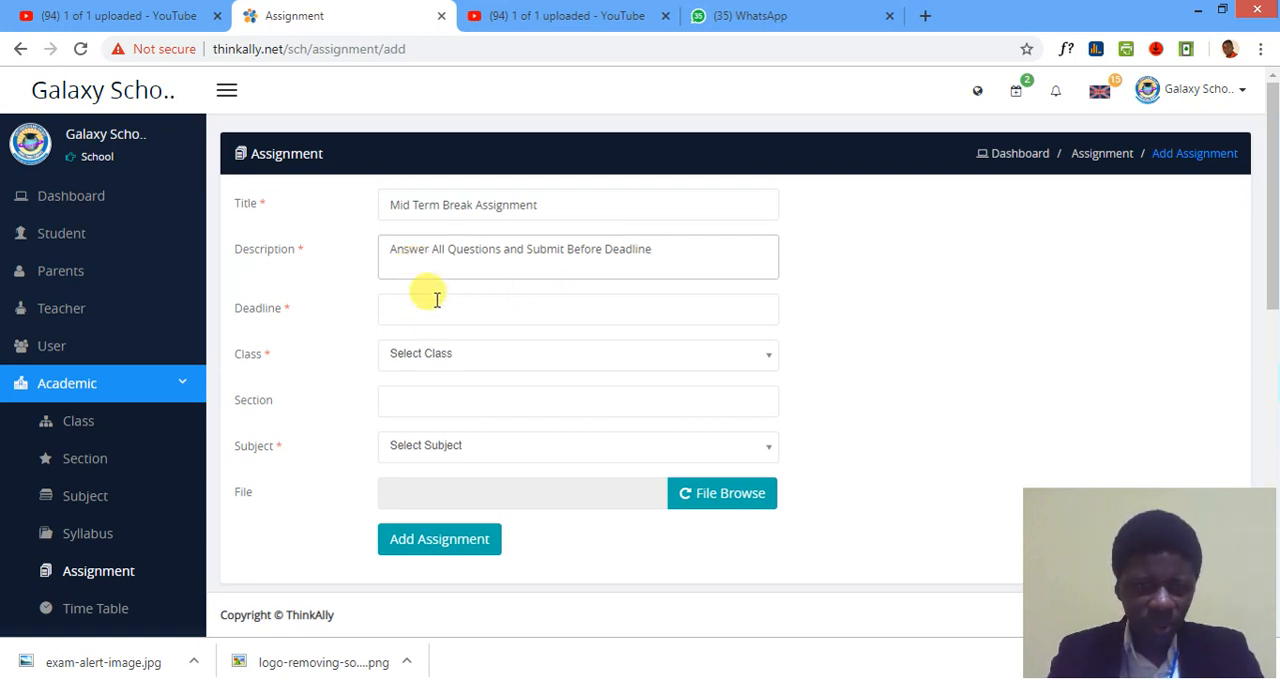
Set the assignment's deadline to 31-01-2019 and its class to Basic 1.
left_click(430, 312)
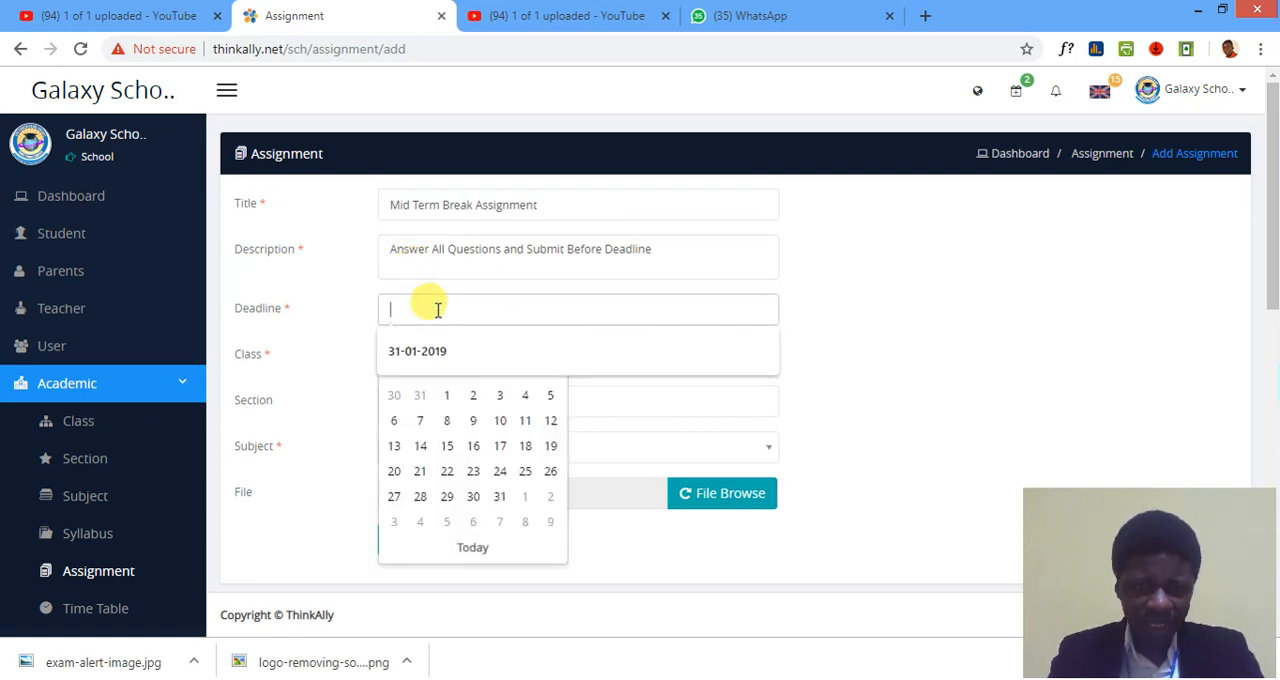
left_click(500, 497)
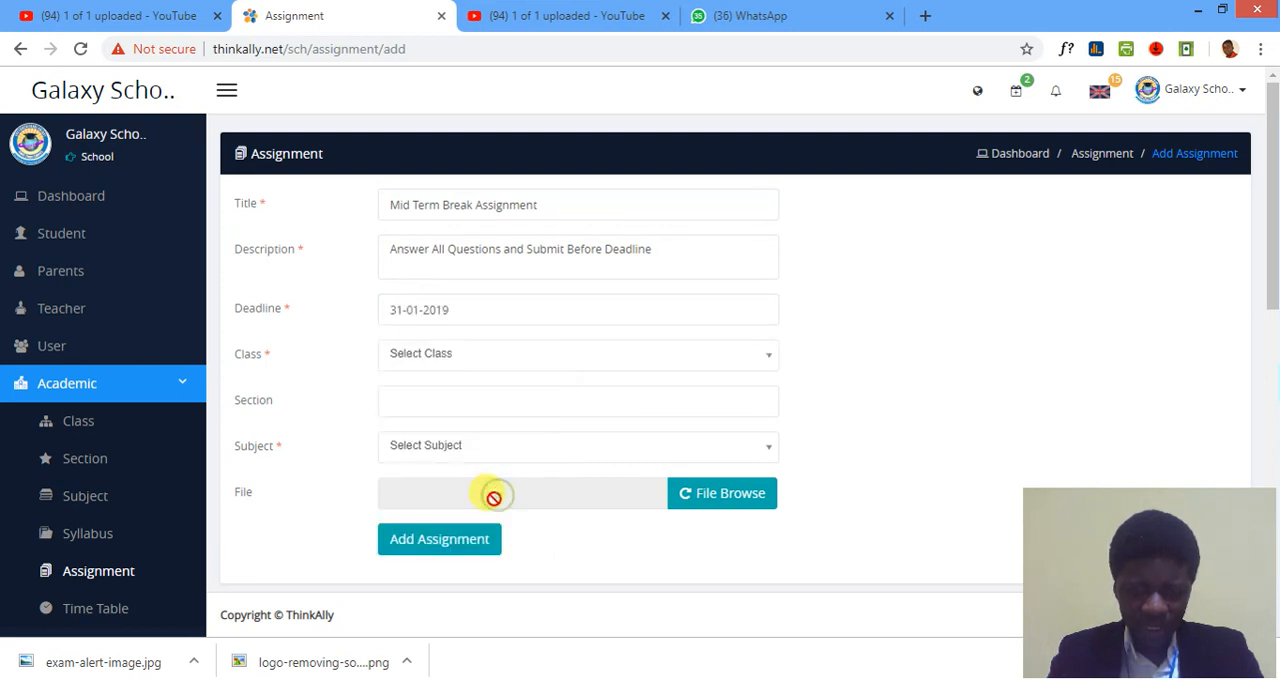
left_click(438, 362)
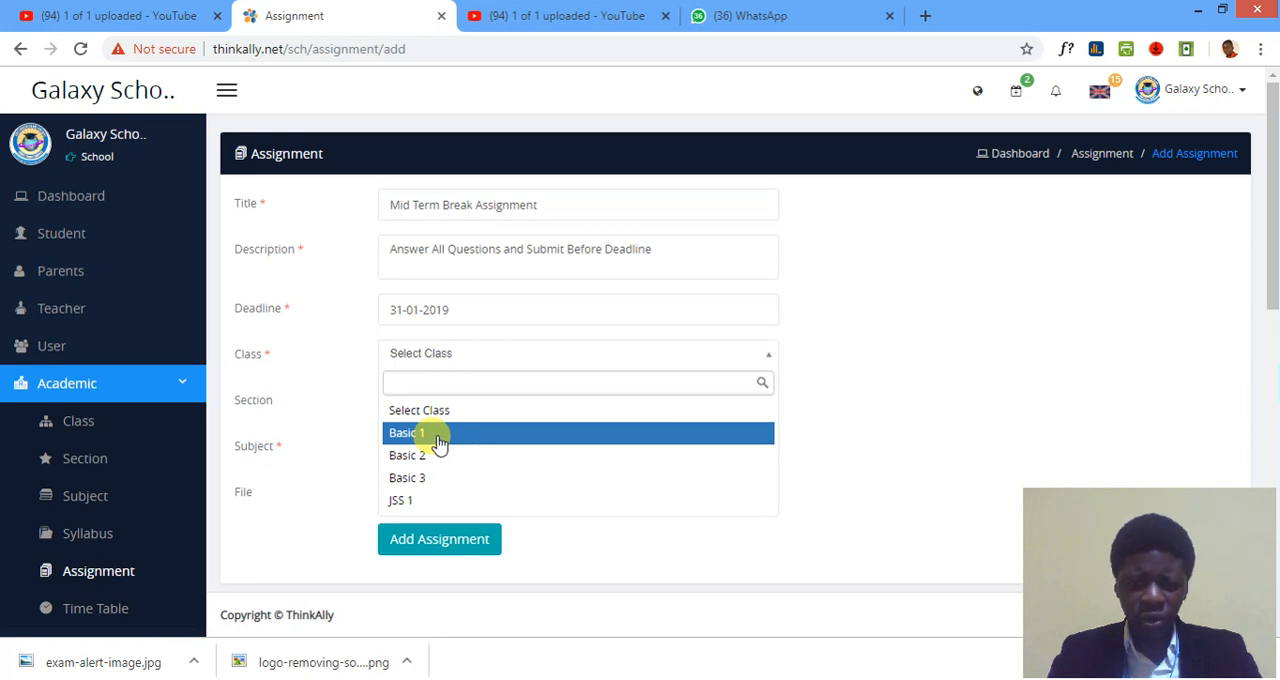
left_click(438, 444)
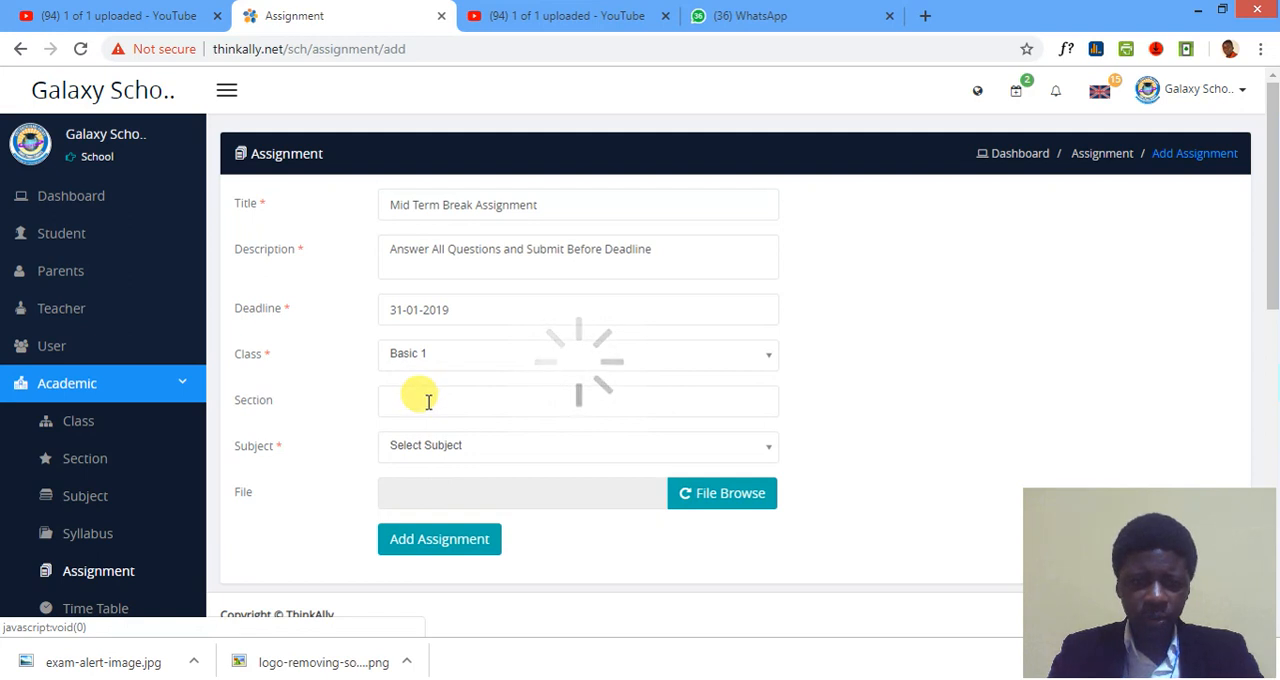
Set the assignment's section to Basic 1 and its subject to English Language.
left_click(428, 402)
left_click(432, 440)
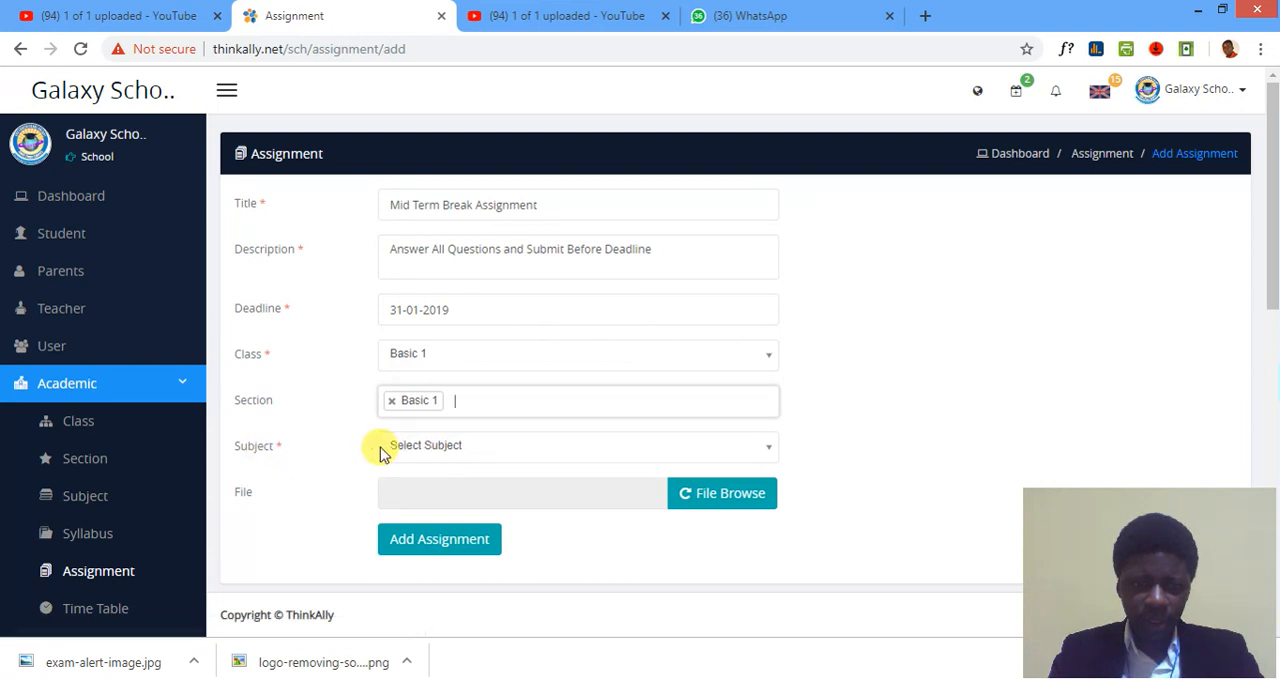
left_click(437, 452)
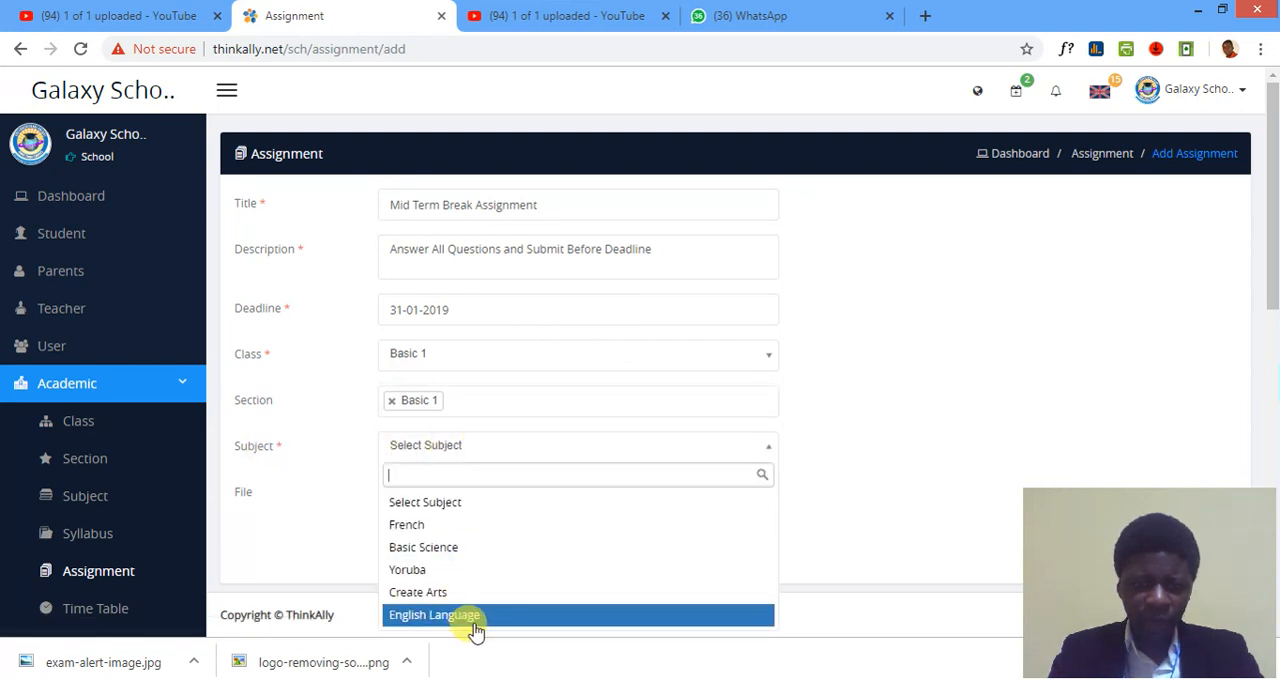
scroll(446, 586, "down", 1)
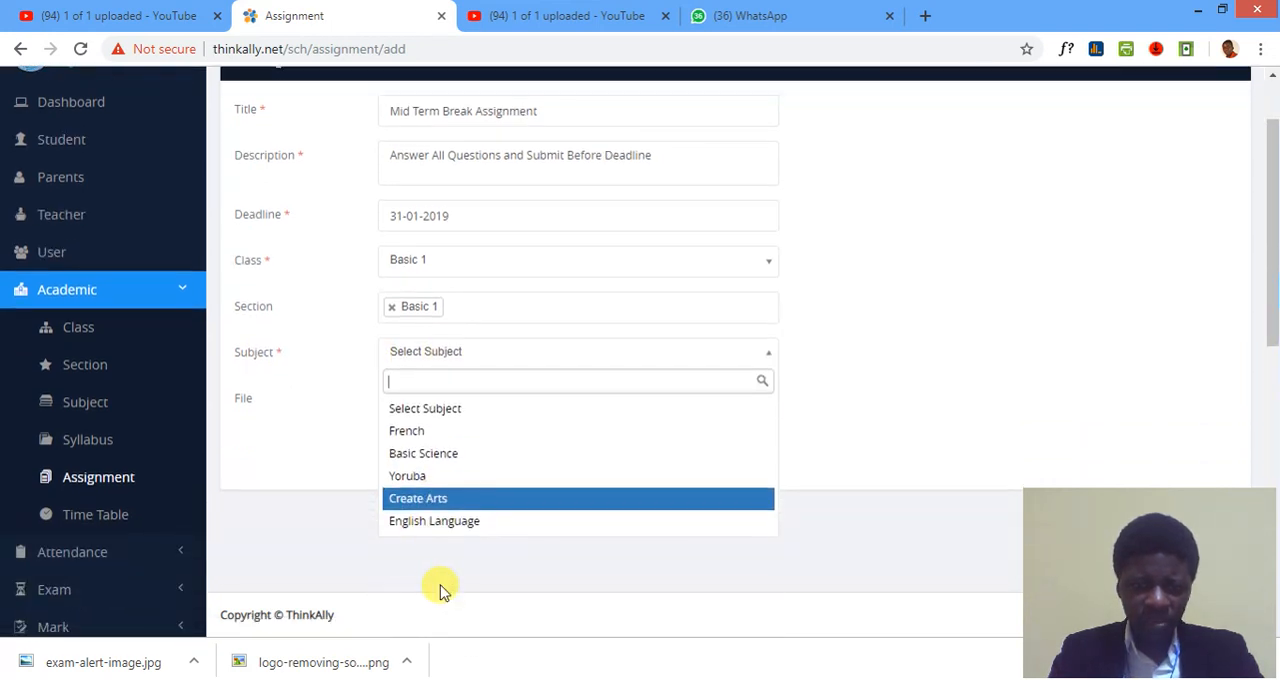
left_click(441, 528)
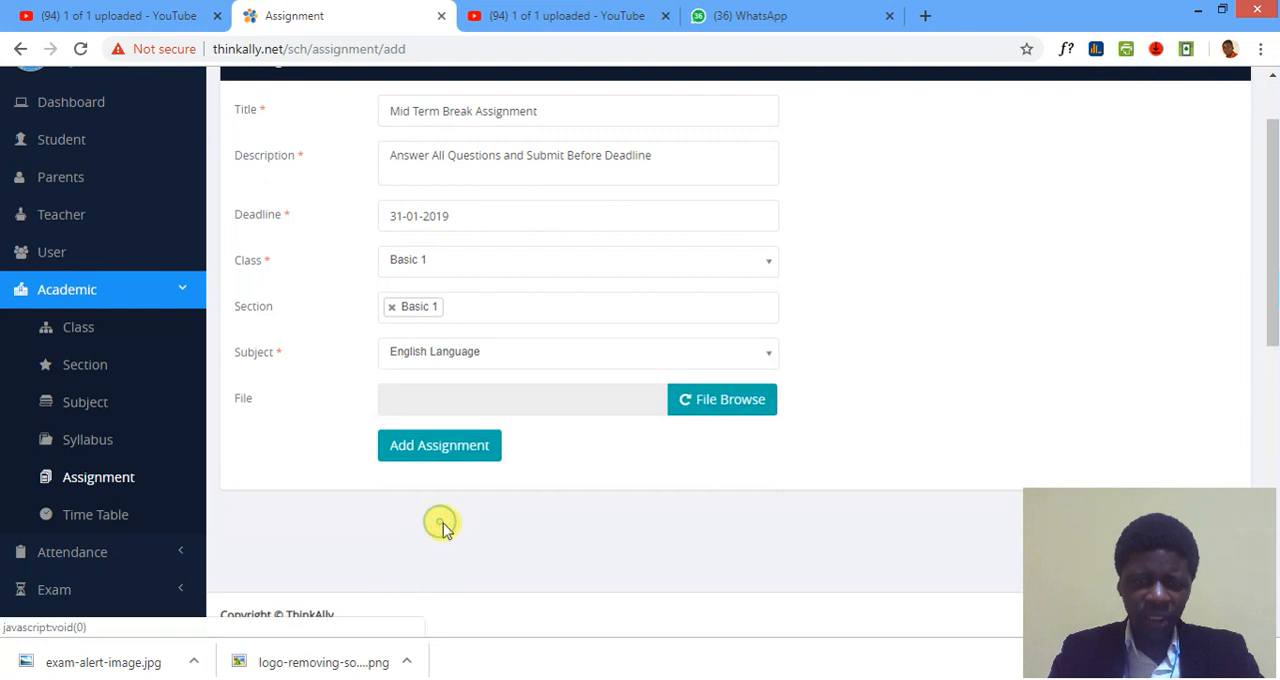
Attach the file report.pdf to the assignment and add the assignment.
left_click(707, 403)
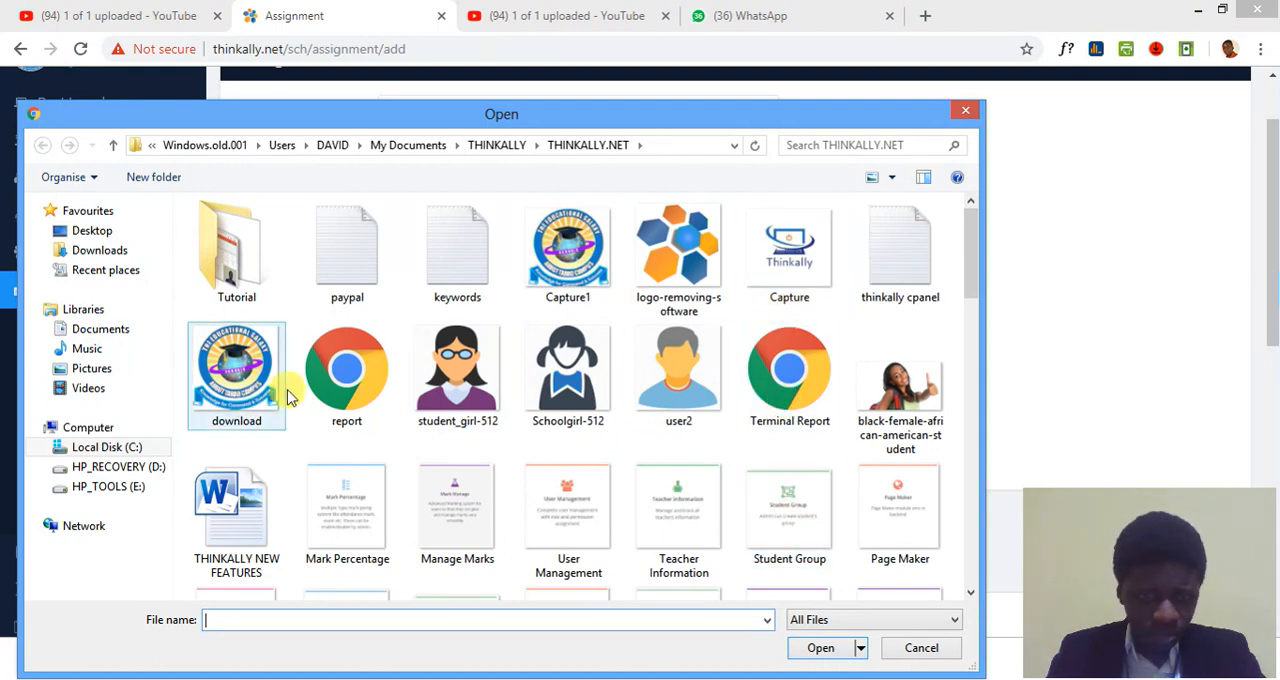
double_click(340, 385)
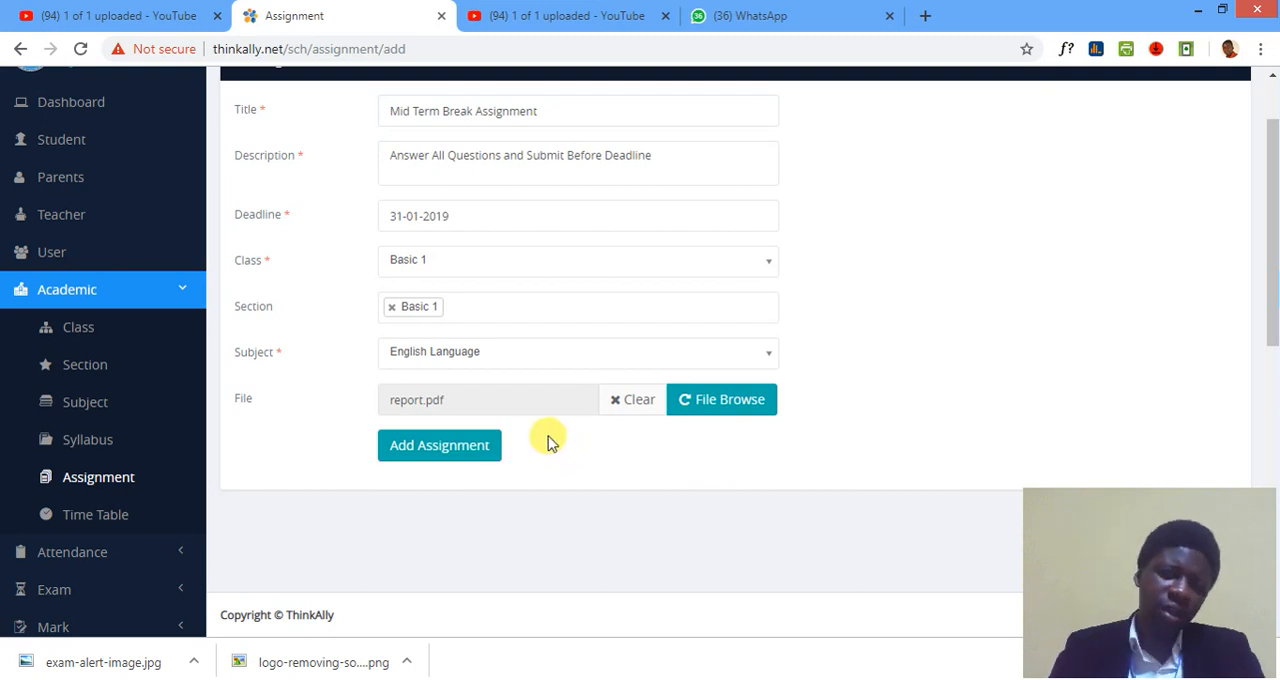
left_click(427, 448)
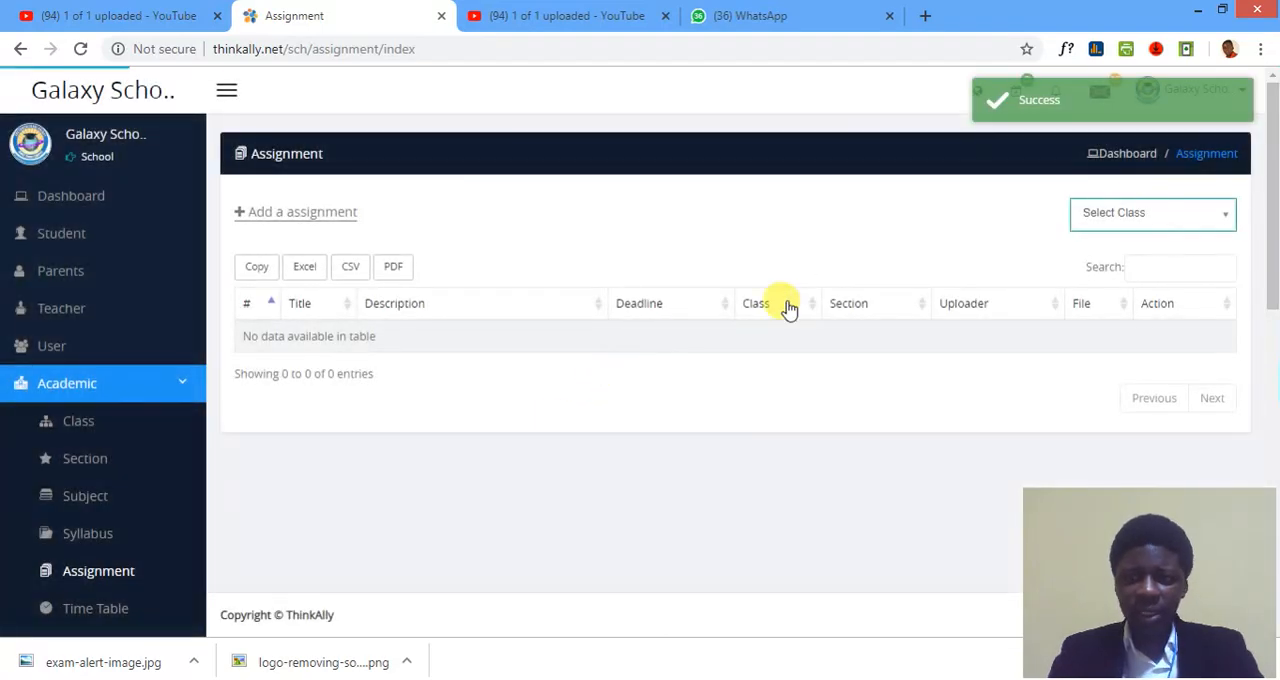
Filter the assignment list by class Basic 1 and download the Mid Term Break Assignment's report.pdf.
left_click(1108, 218)
left_click(1088, 290)
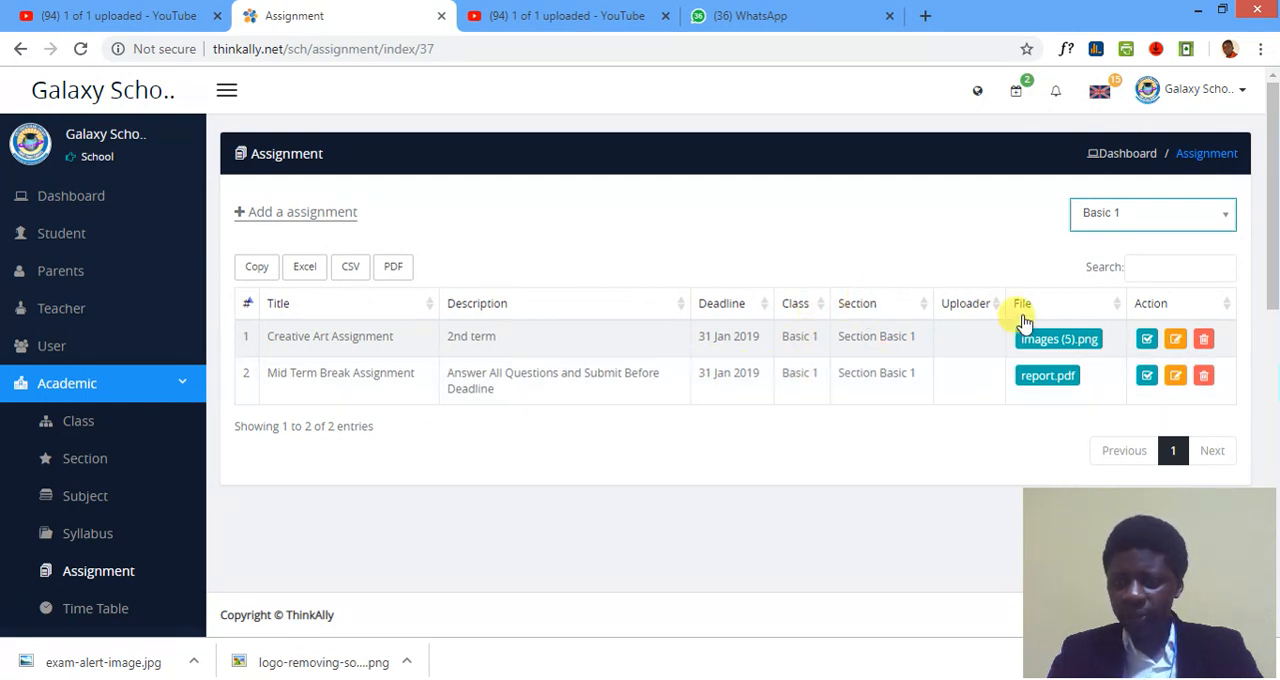
left_click(1045, 379)
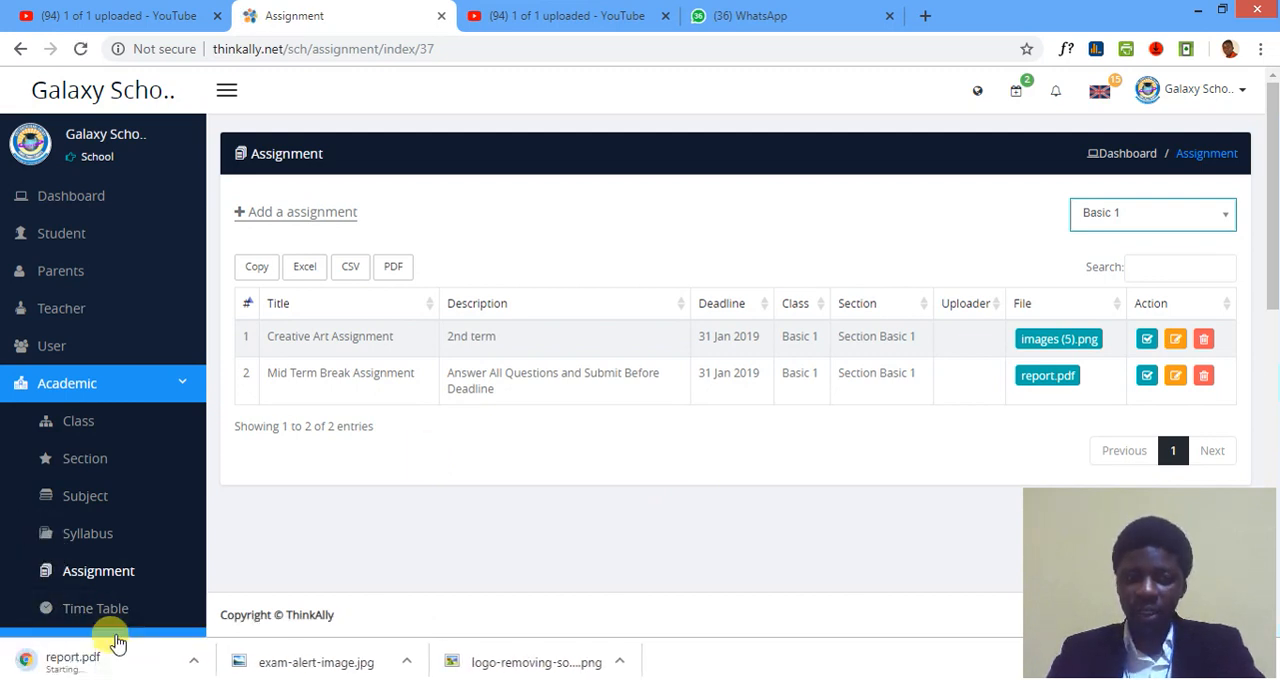
View the Mid Term Break Assignment's answer list and its edit form without changing anything.
left_click(1148, 381)
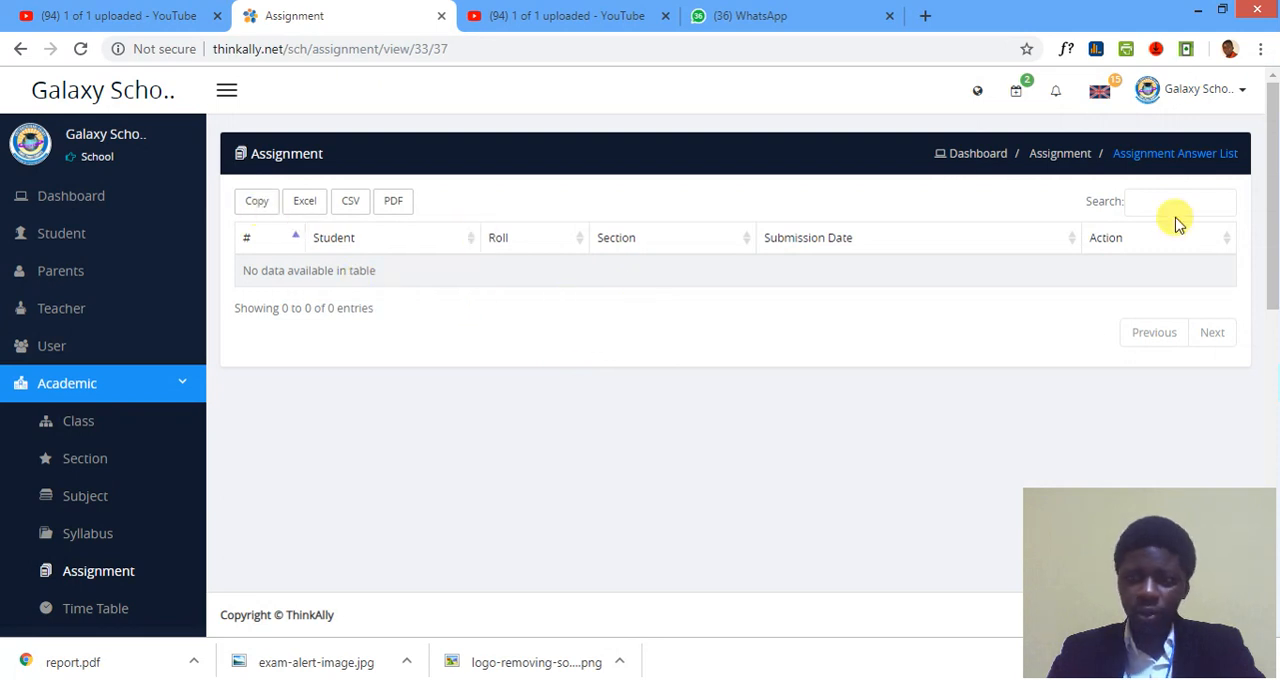
left_click(20, 48)
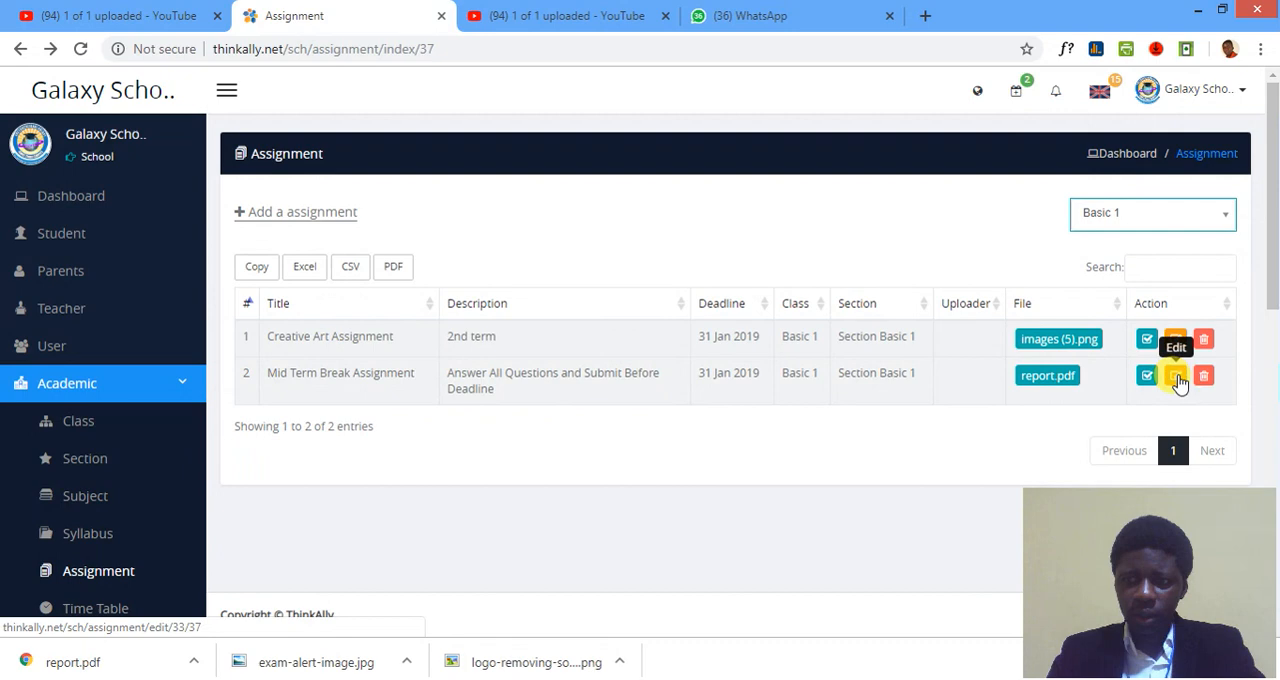
left_click(1175, 375)
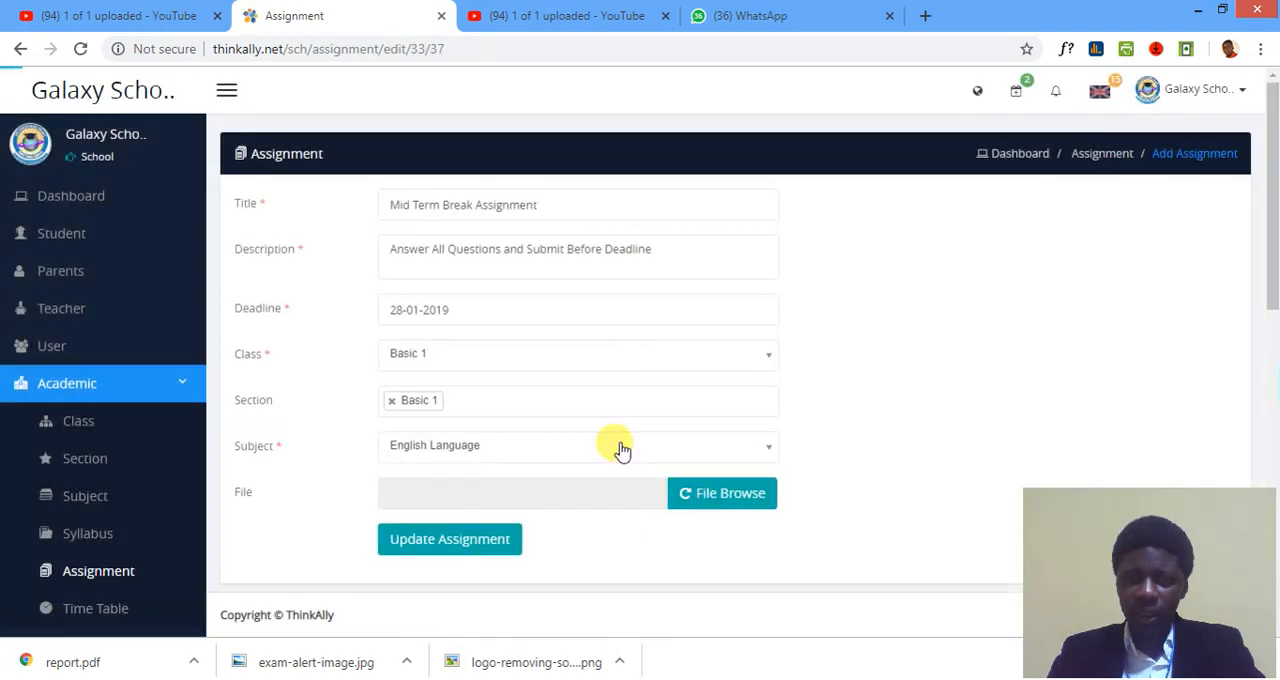
left_click(19, 48)
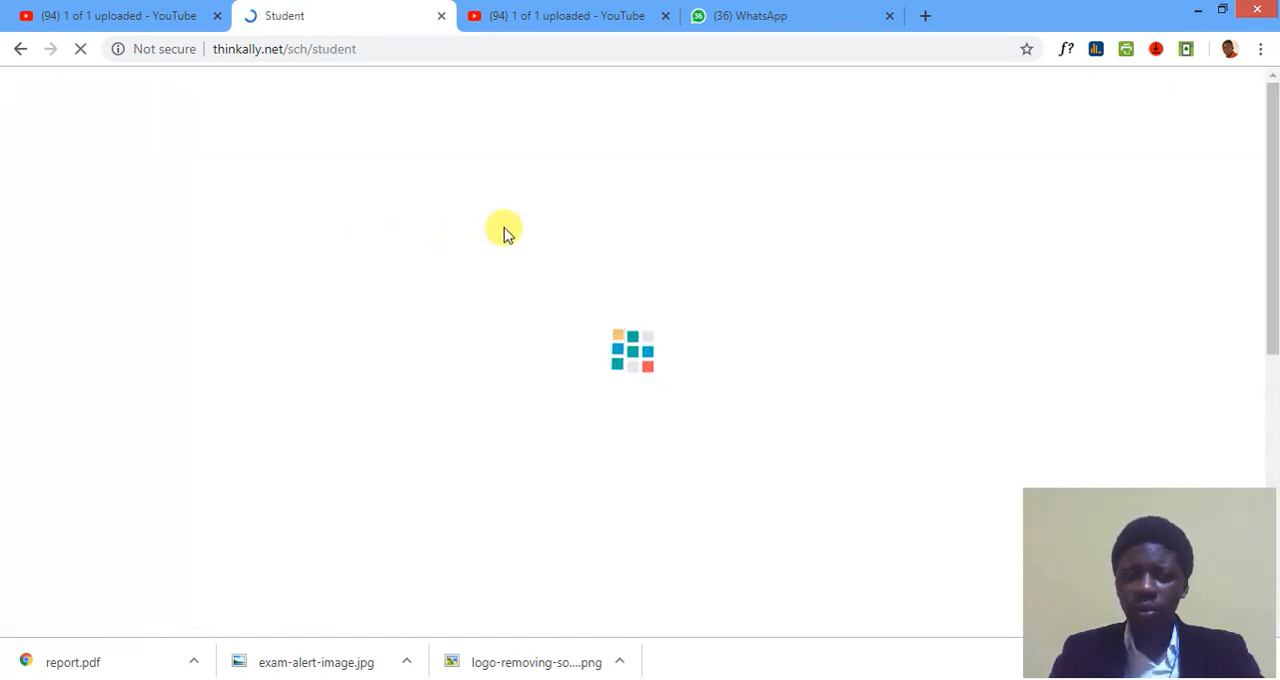
Show the students of class Basic 1 and look through the list for a student account.
left_click(1110, 220)
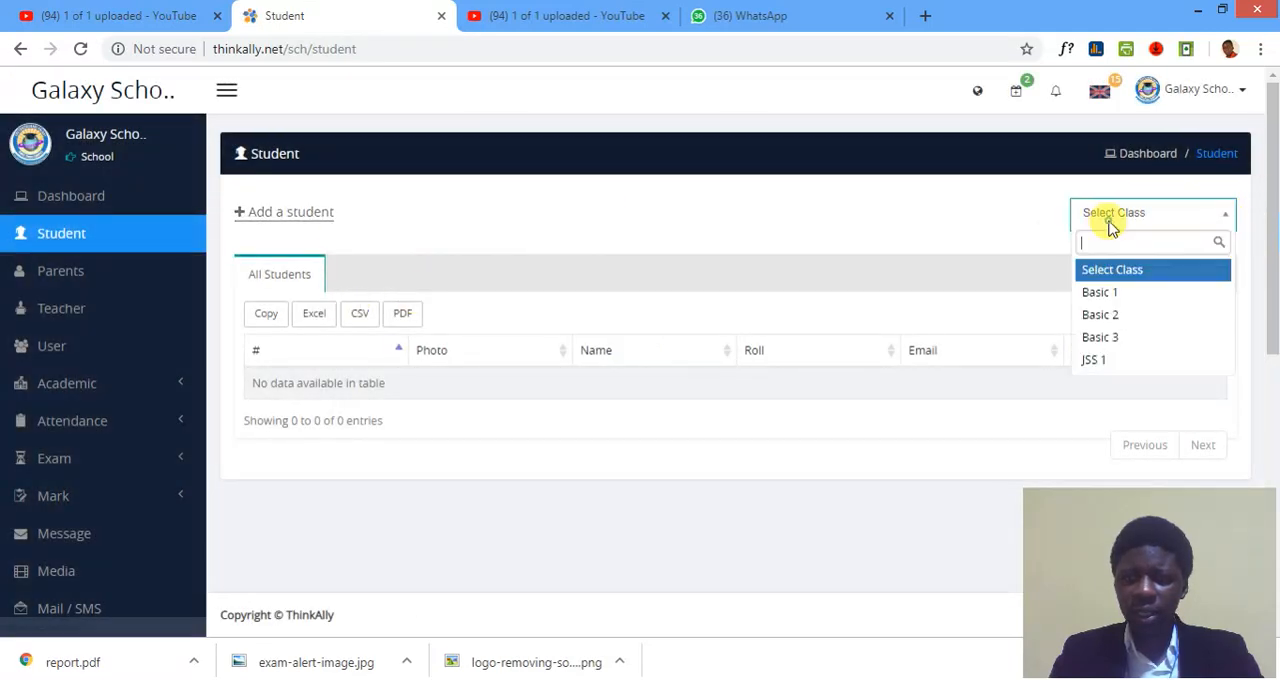
left_click(1099, 291)
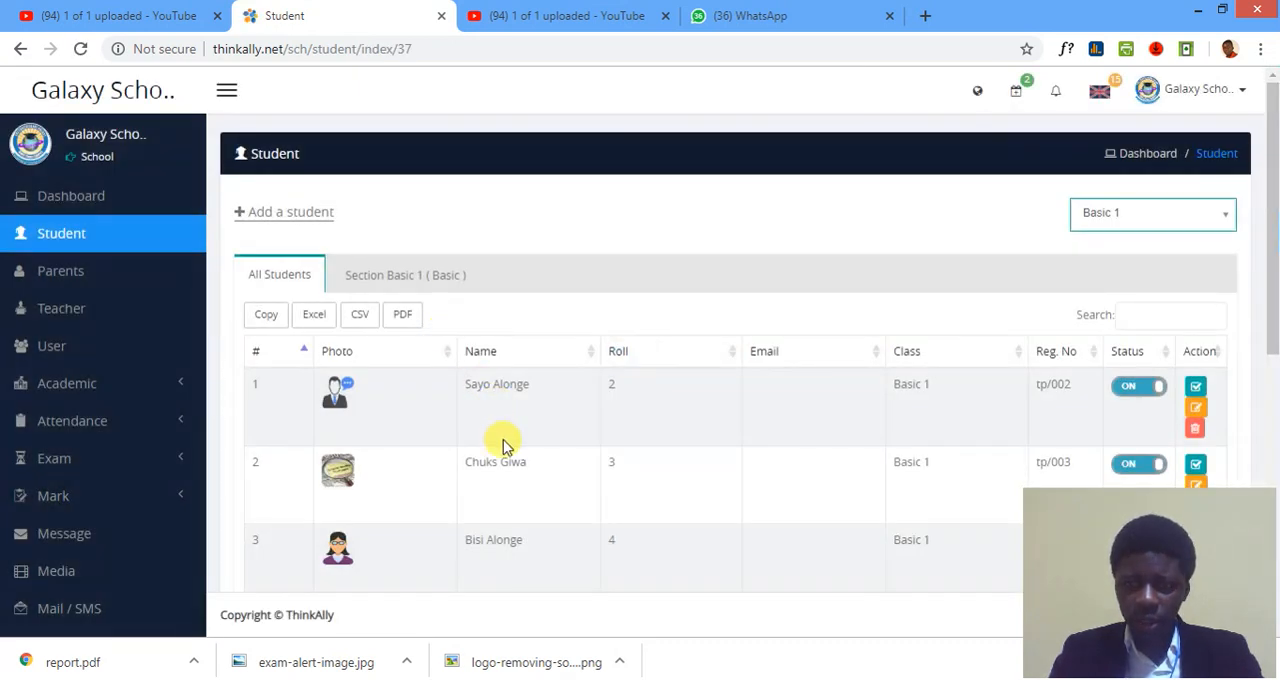
scroll(503, 445, "down", 1)
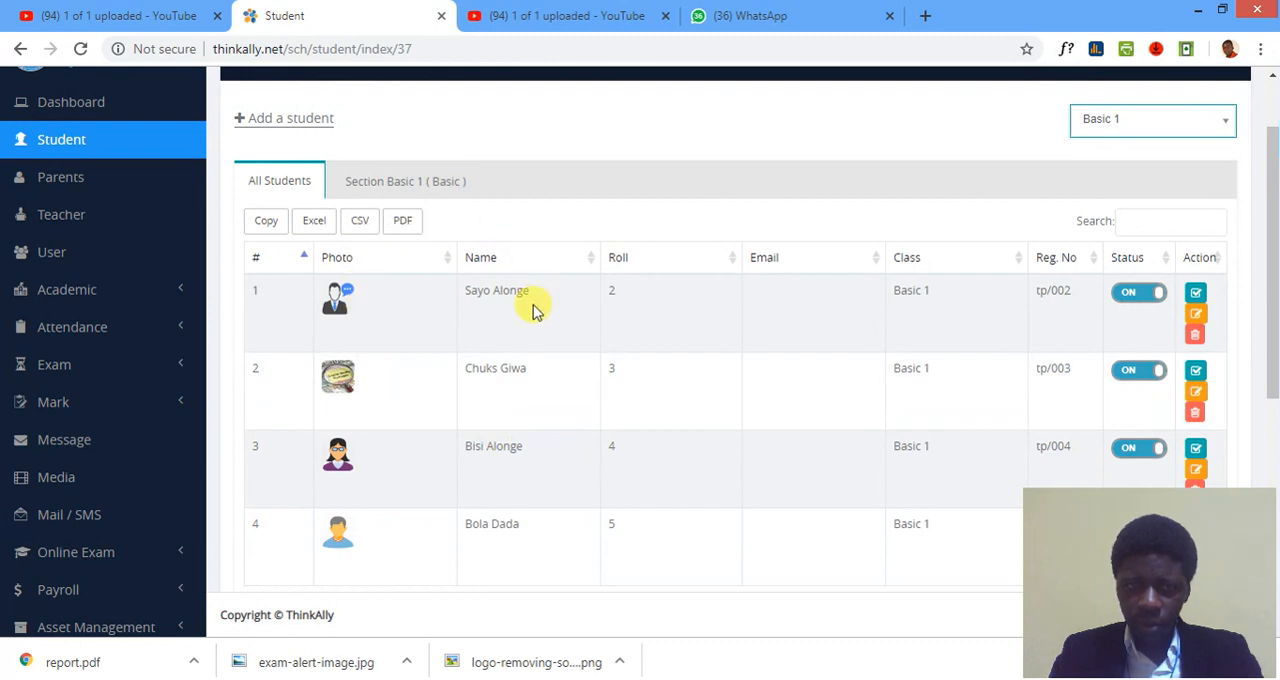
scroll(1035, 308, "up", 1)
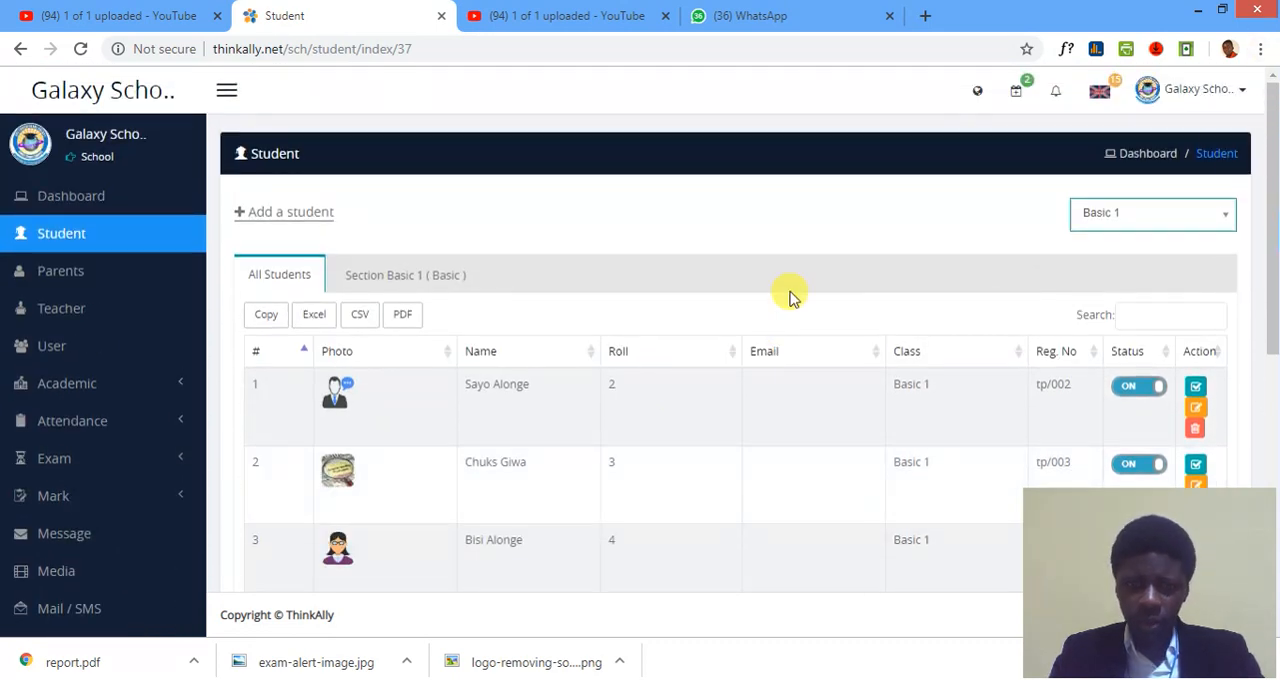
scroll(790, 296, "down", 2)
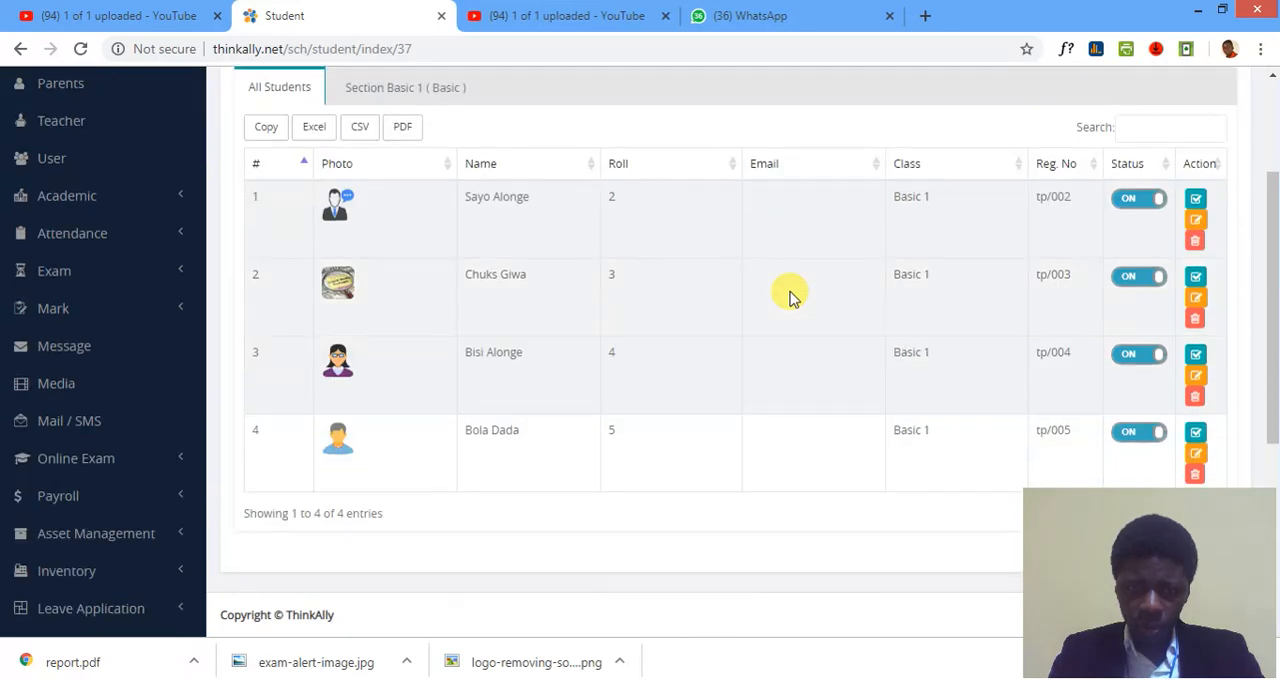
scroll(790, 296, "up", 2)
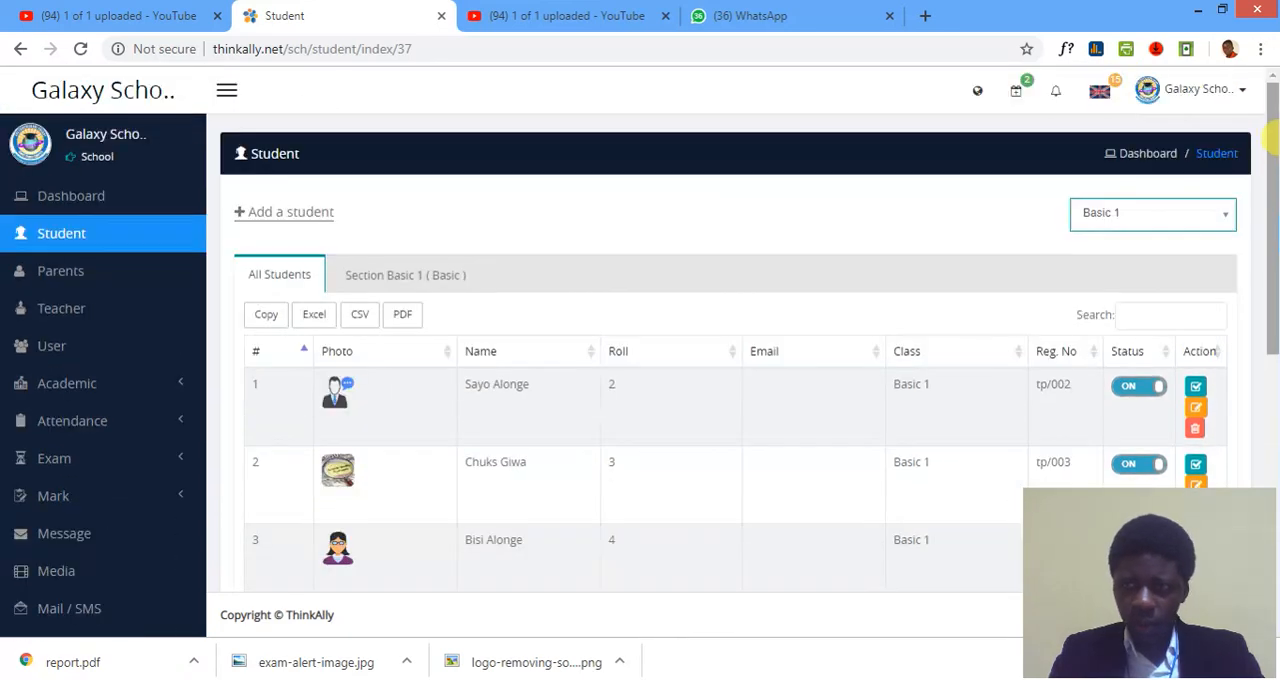
Log out of the school account and sign in with a Basic 1 student's username and password.
left_click(1226, 100)
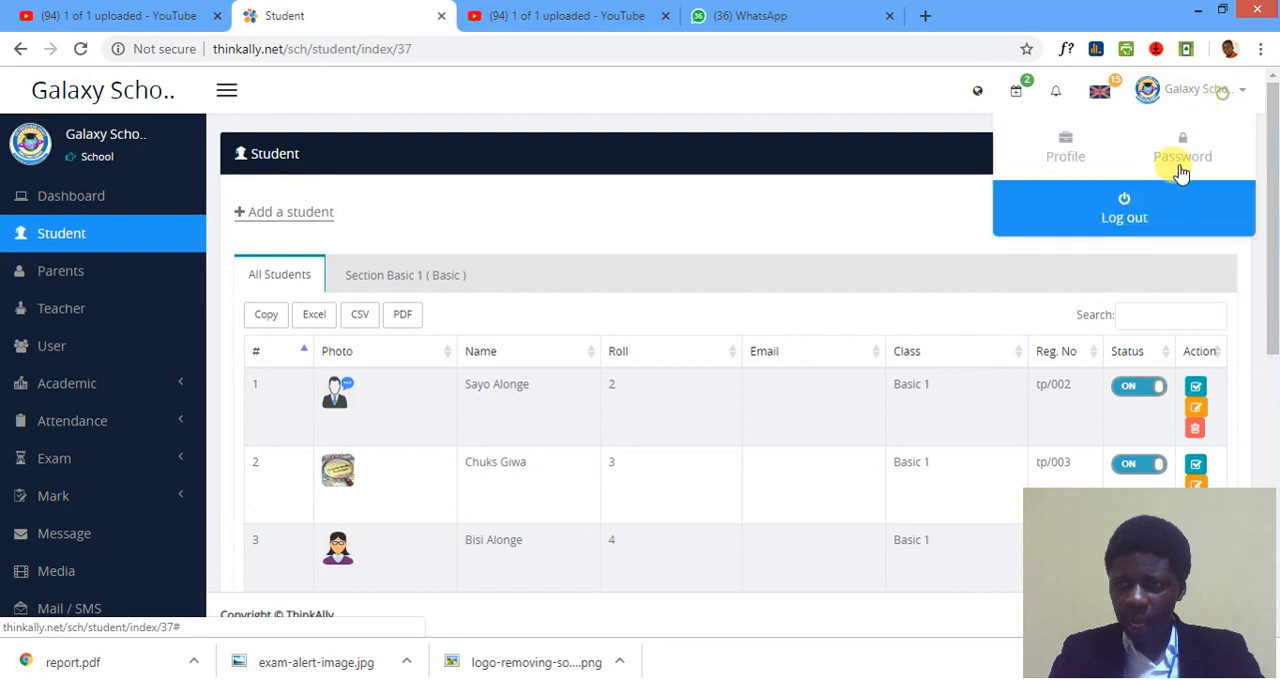
left_click(1125, 215)
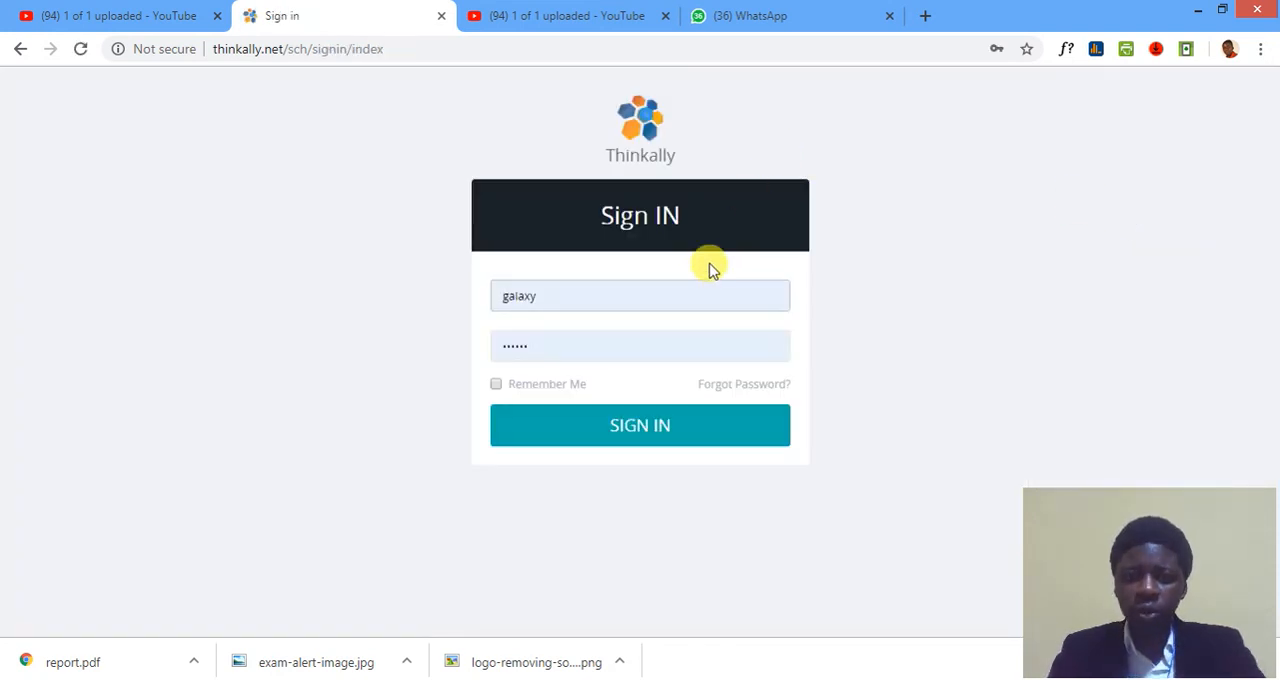
double_click(684, 290)
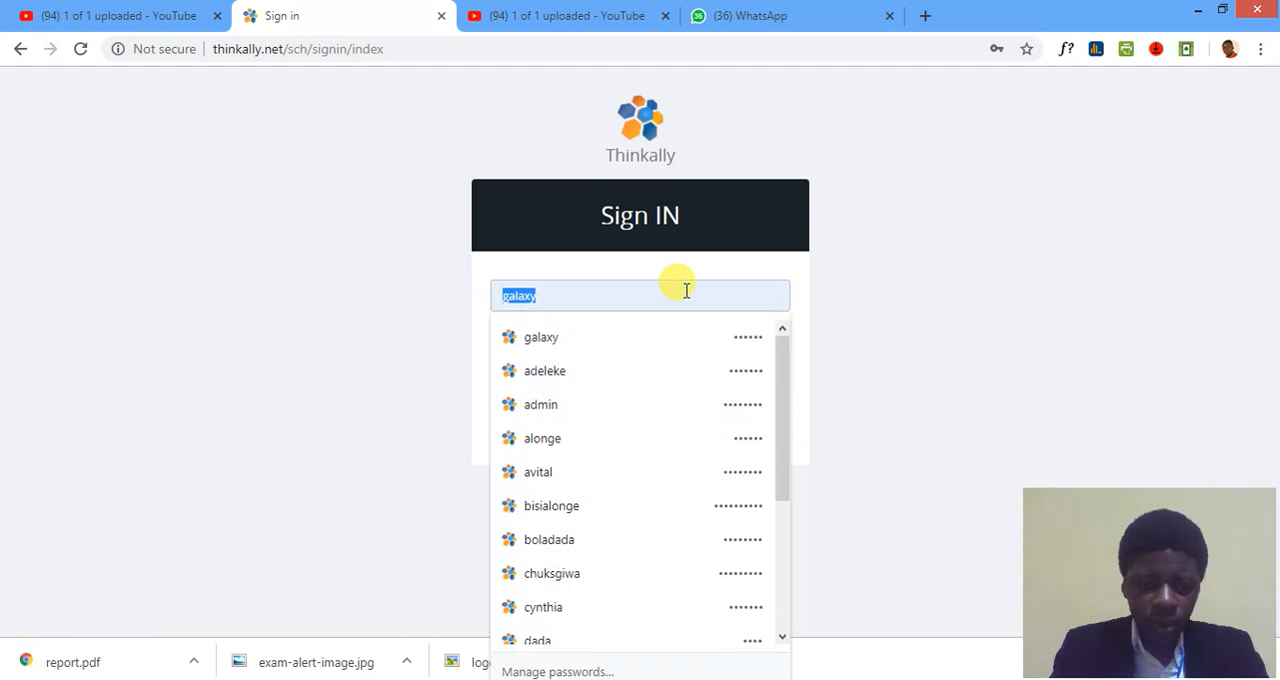
type("say")
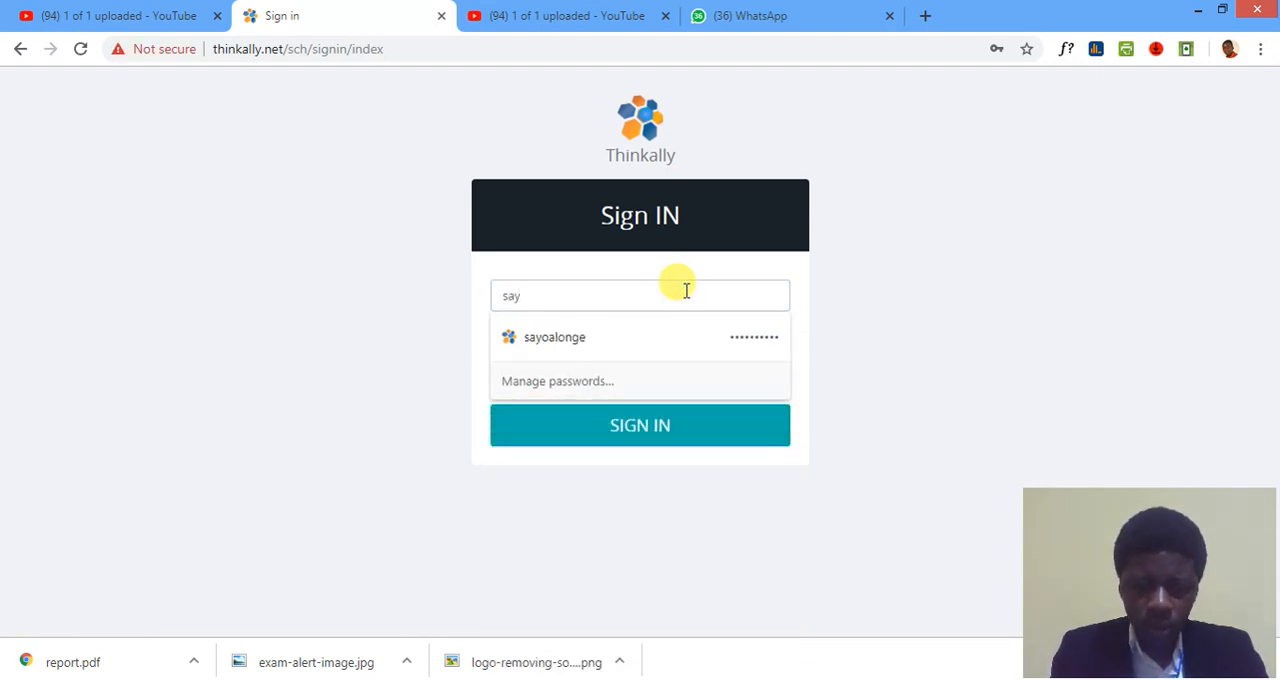
key("BackSpace")
key("BackSpace")
key("BackSpace")
type("sa")
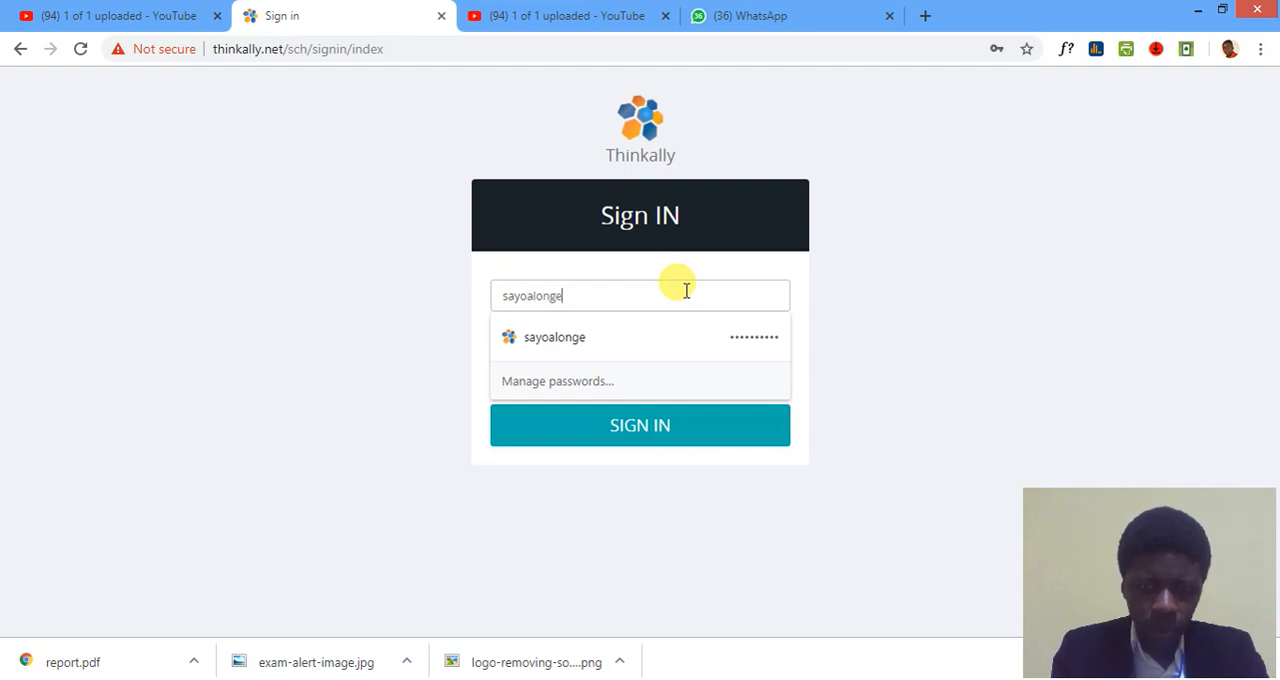
key("Tab")
type("s")
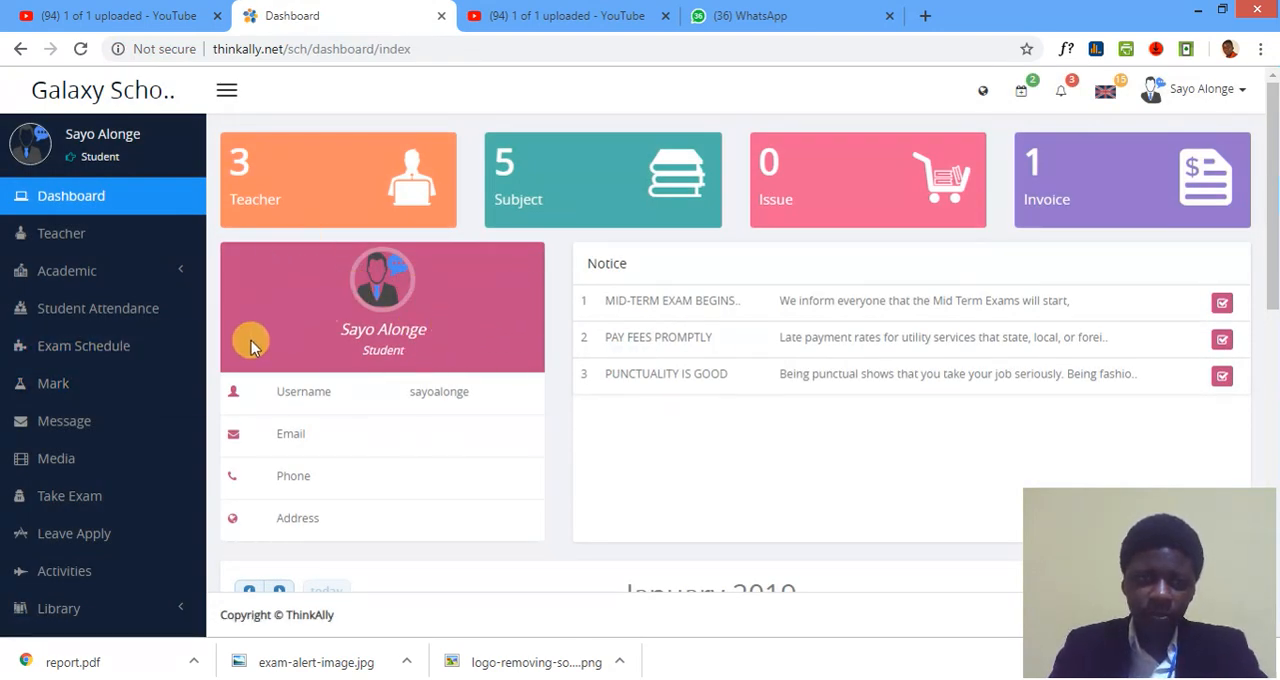
Open the list of assignments in the student account and dismiss the multiple-file download request.
left_click(180, 270)
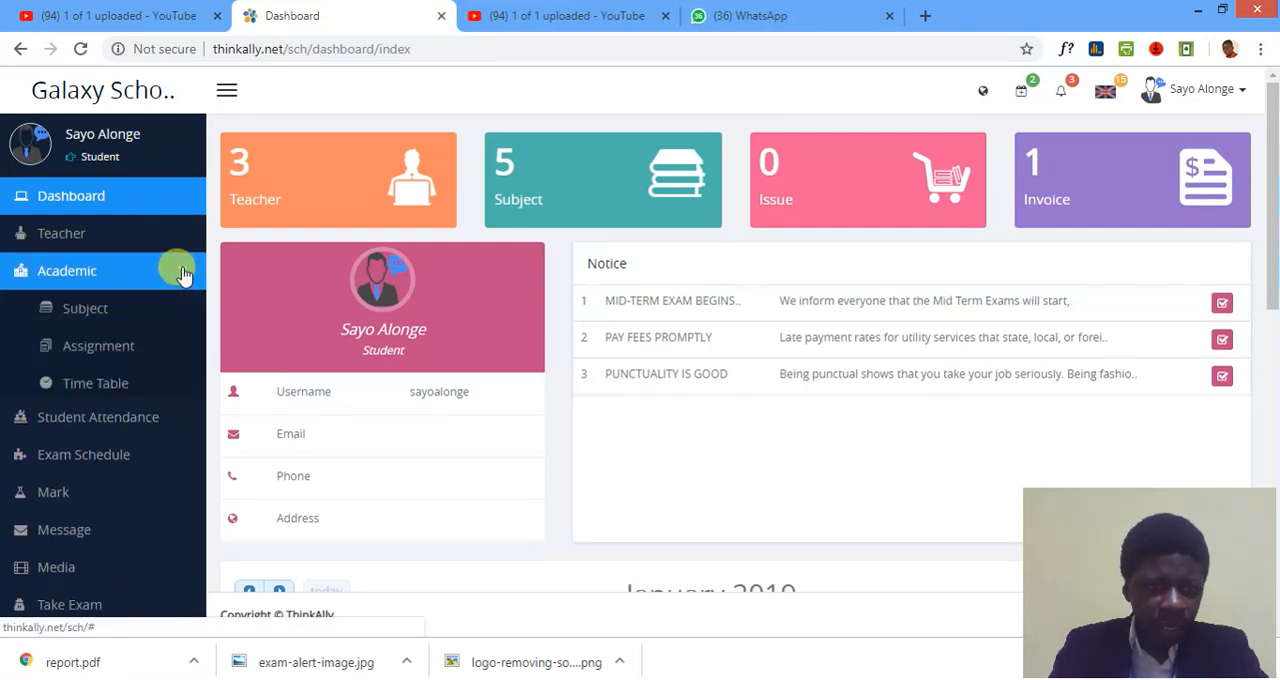
left_click(101, 350)
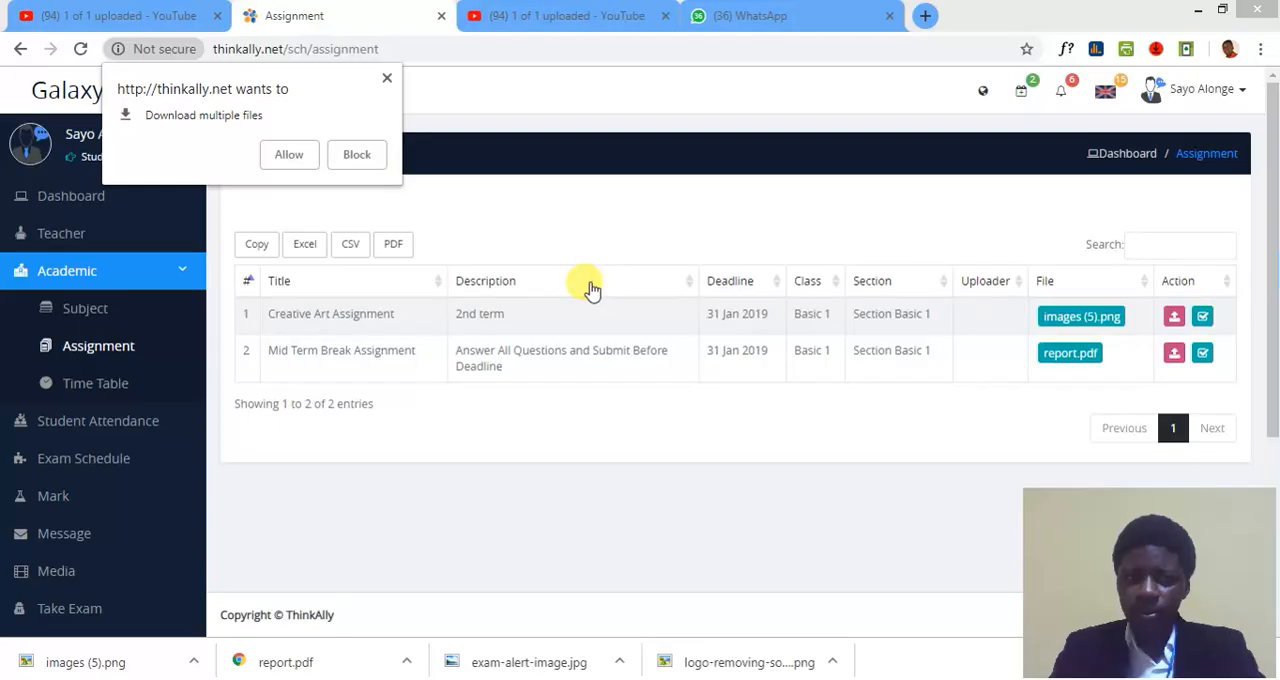
left_click(108, 17)
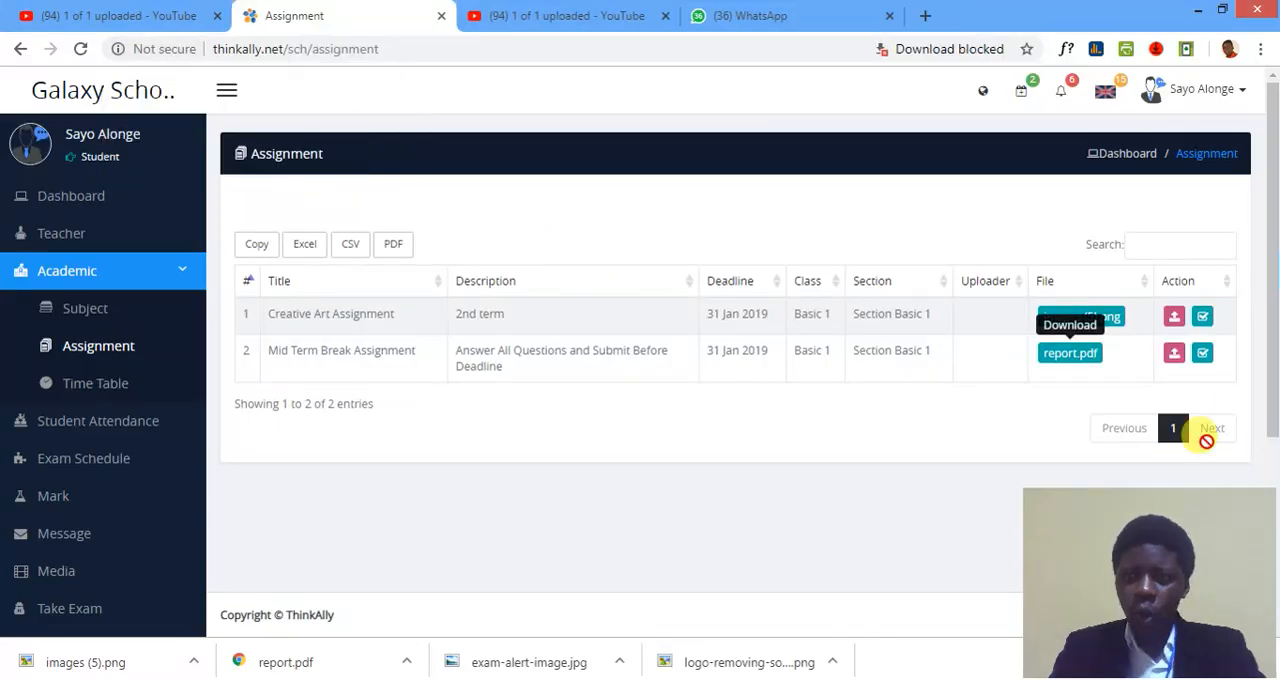
Submit exam-alert-image.jpg as the student's answer to the Creative Art Assignment.
left_click(1175, 320)
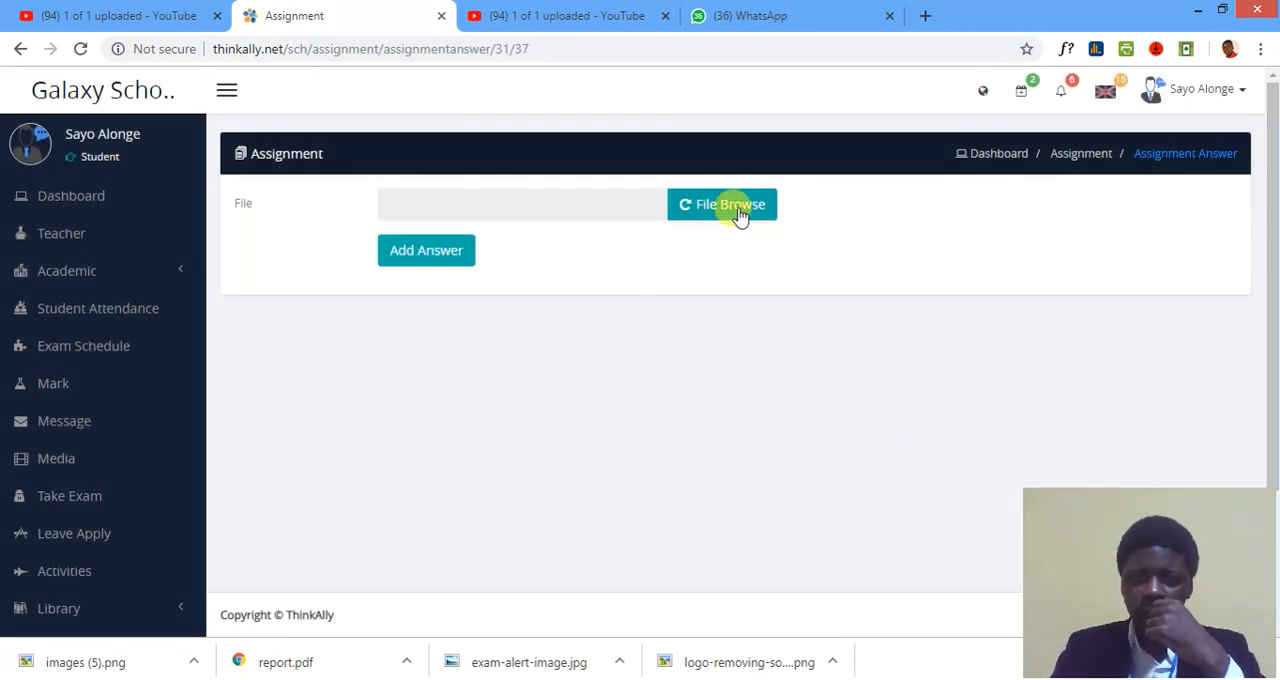
left_click(740, 216)
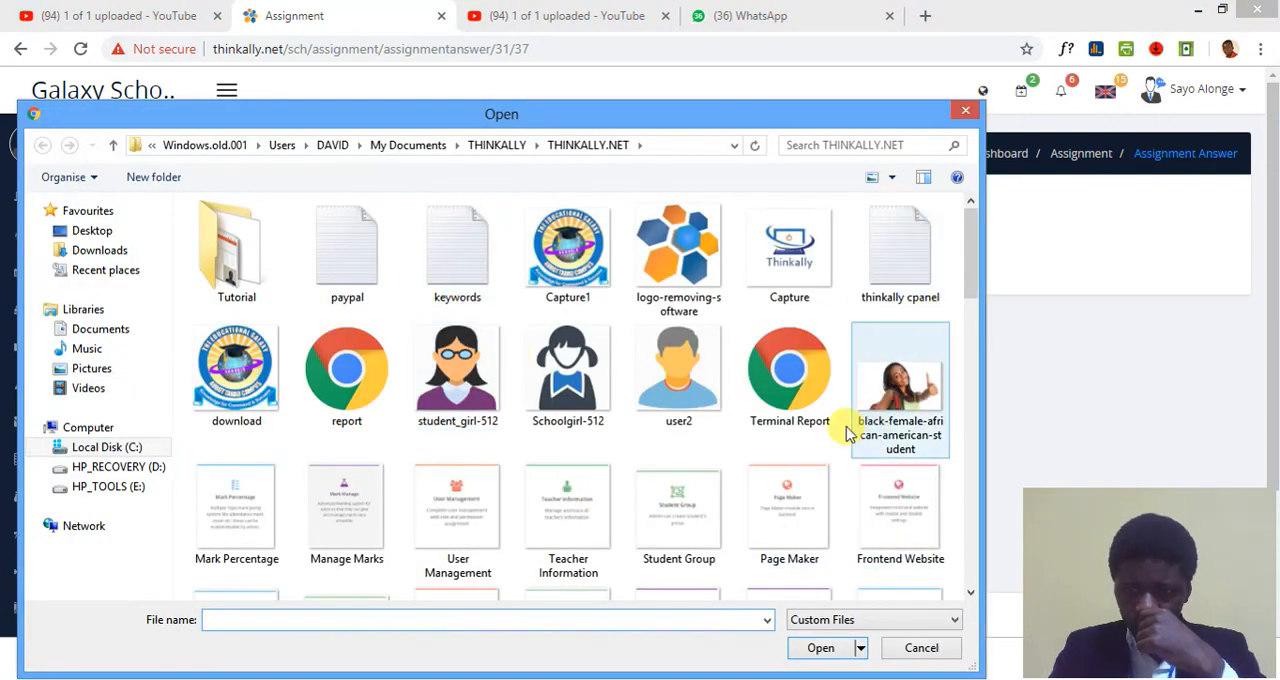
left_click_drag(984, 230, 963, 565)
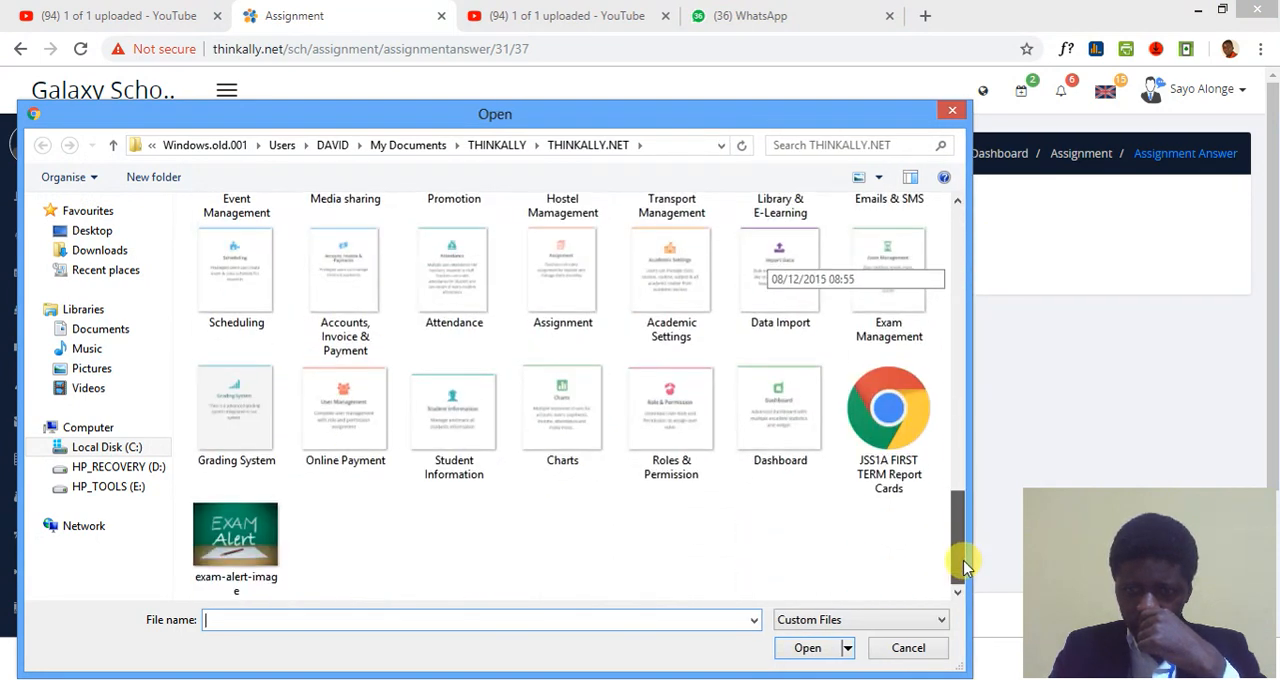
double_click(228, 541)
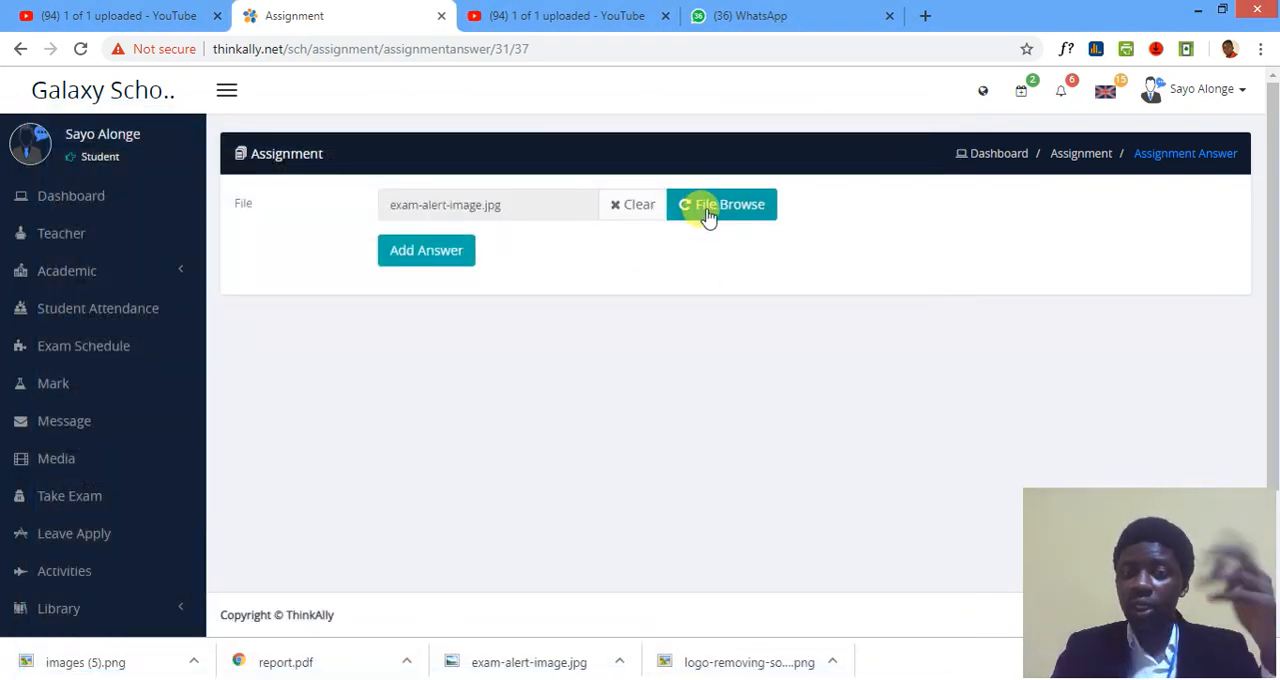
left_click(432, 258)
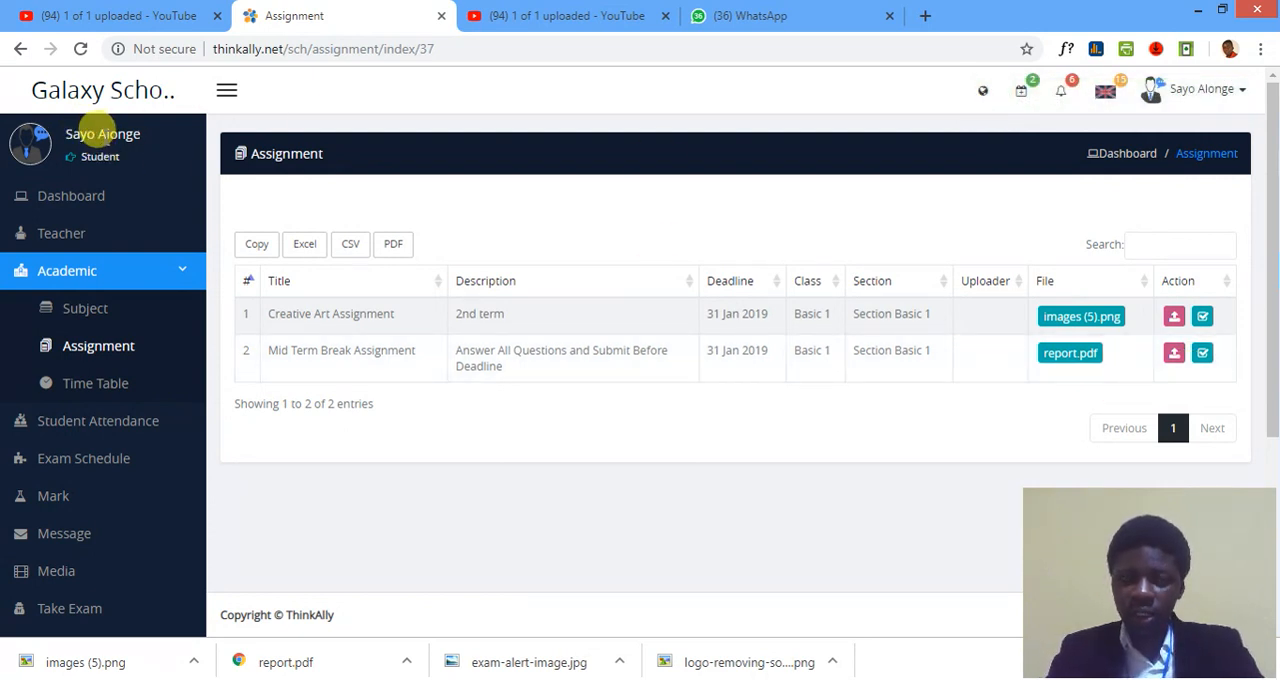
Submit Terminal Report.pdf as the student's answer to the Mid Term Break Assignment.
left_click(1176, 358)
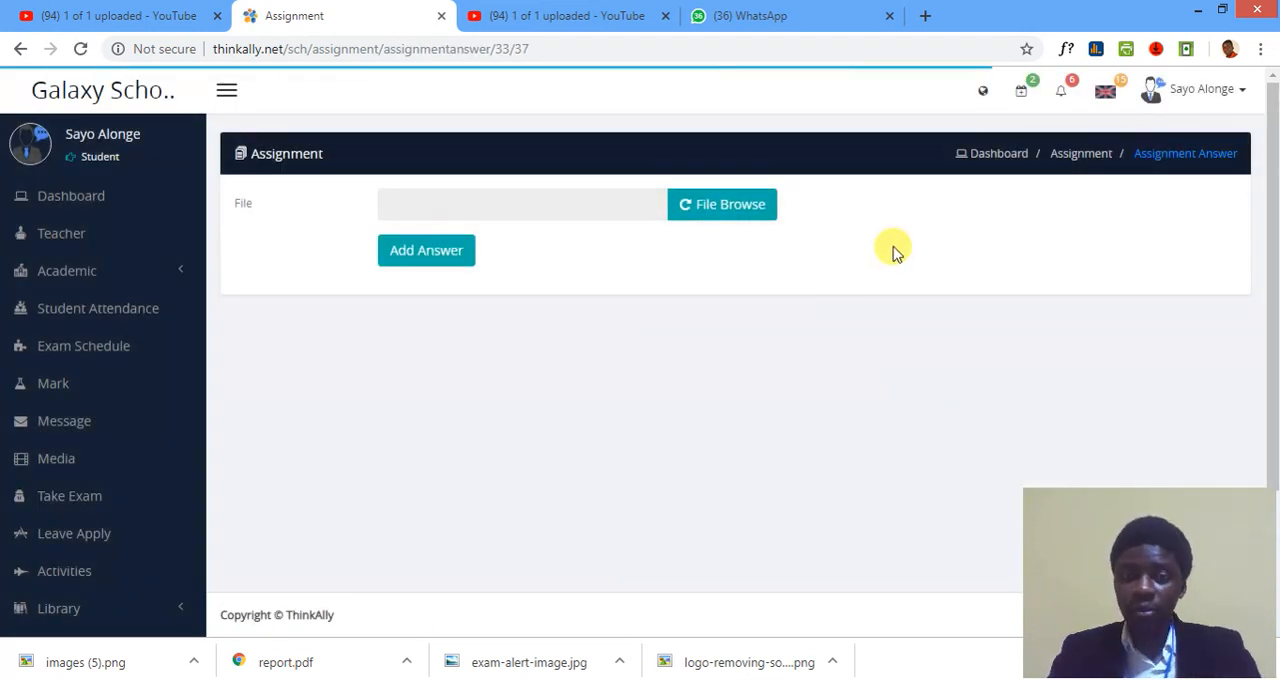
left_click(752, 212)
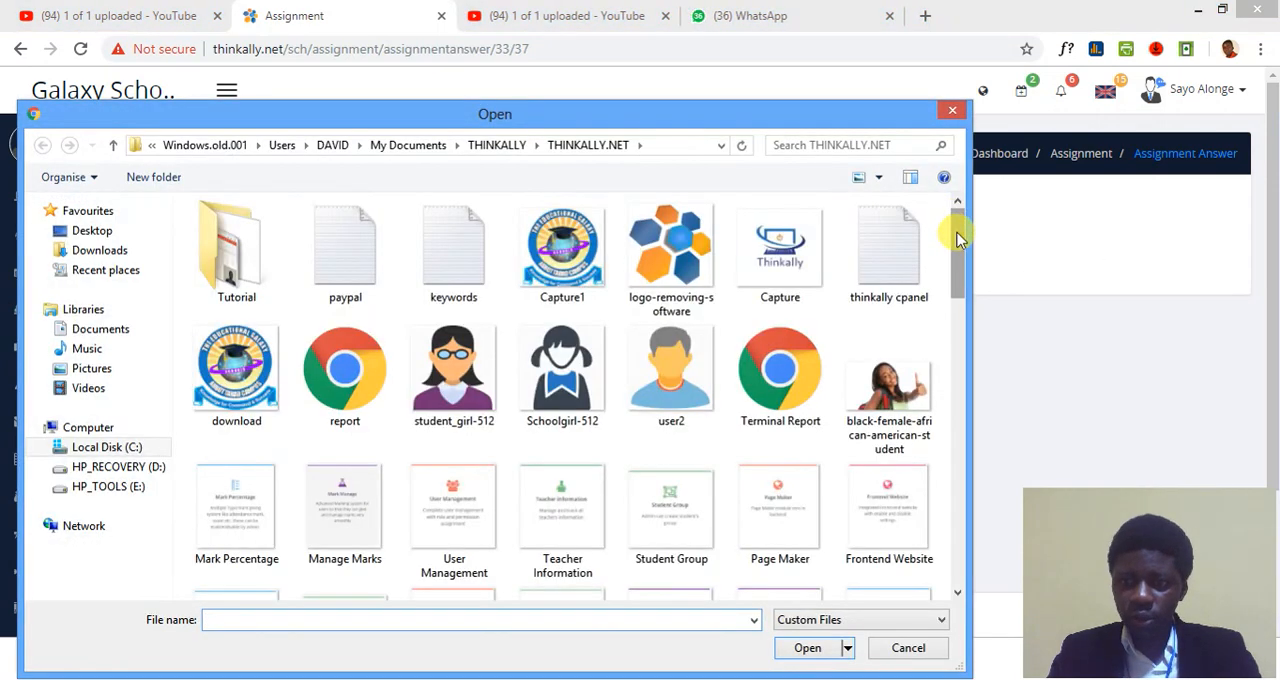
mouse_move(957, 229)
left_mouse_down()
mouse_move(955, 528)
mouse_move(958, 241)
left_mouse_up()
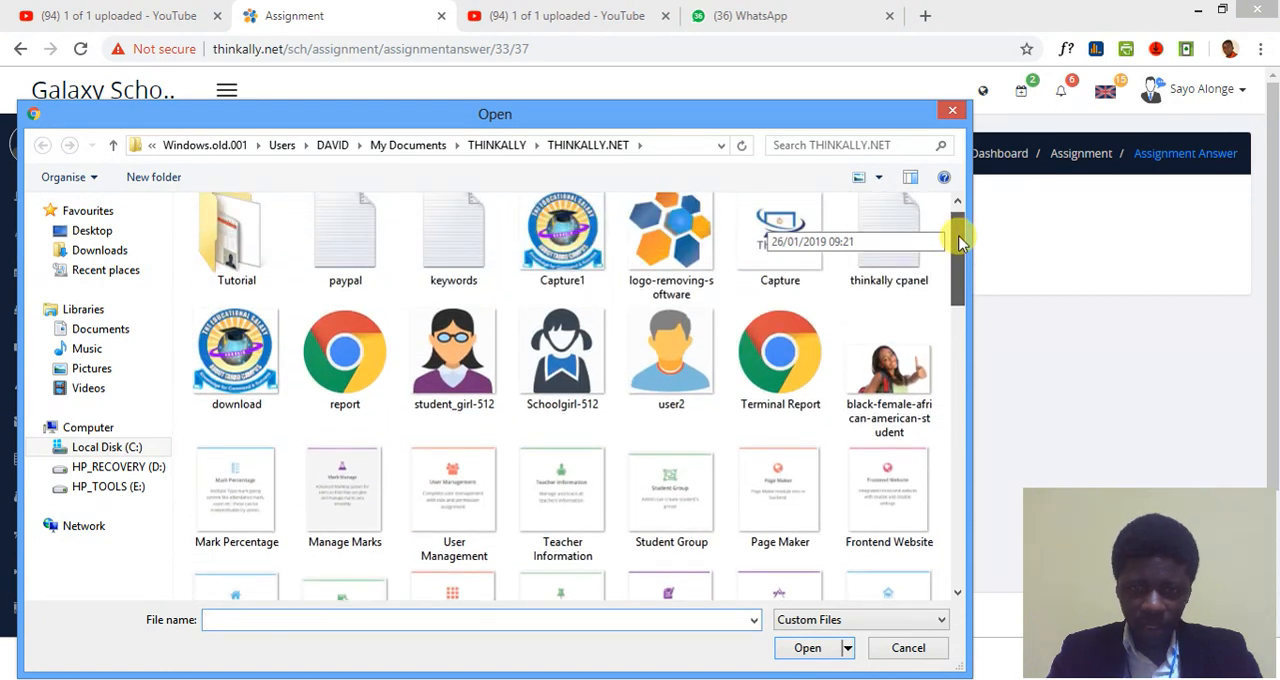
double_click(815, 372)
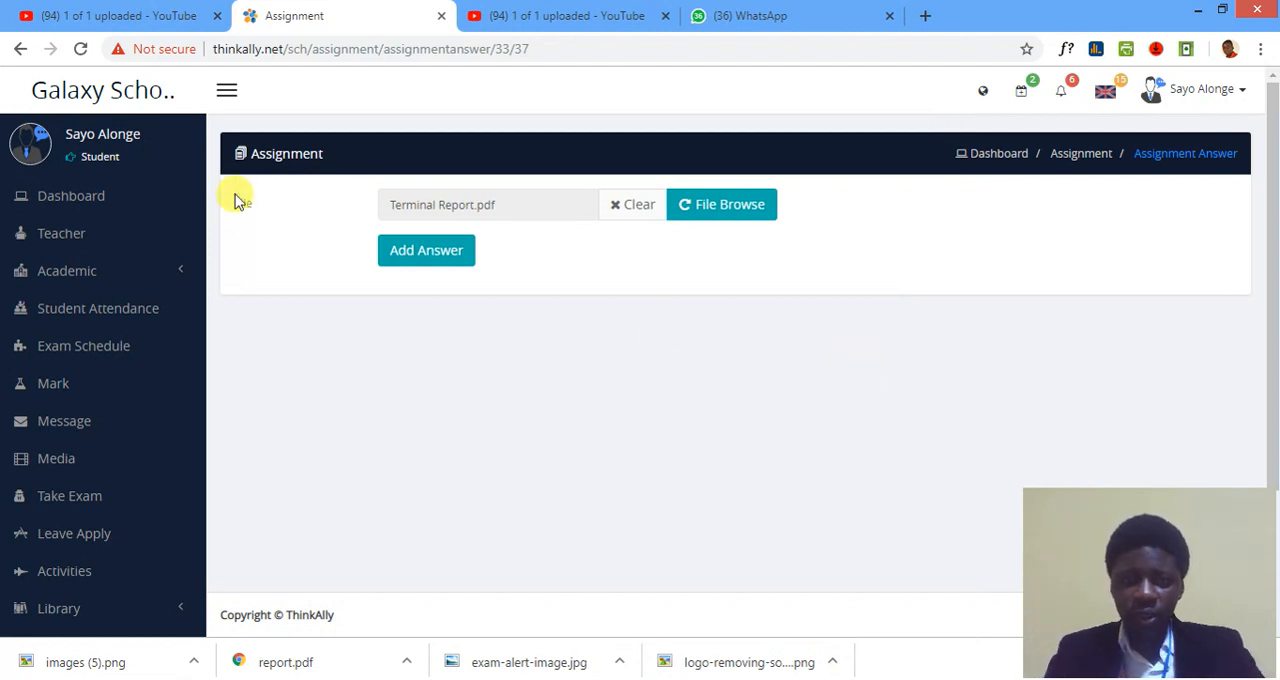
left_click(392, 258)
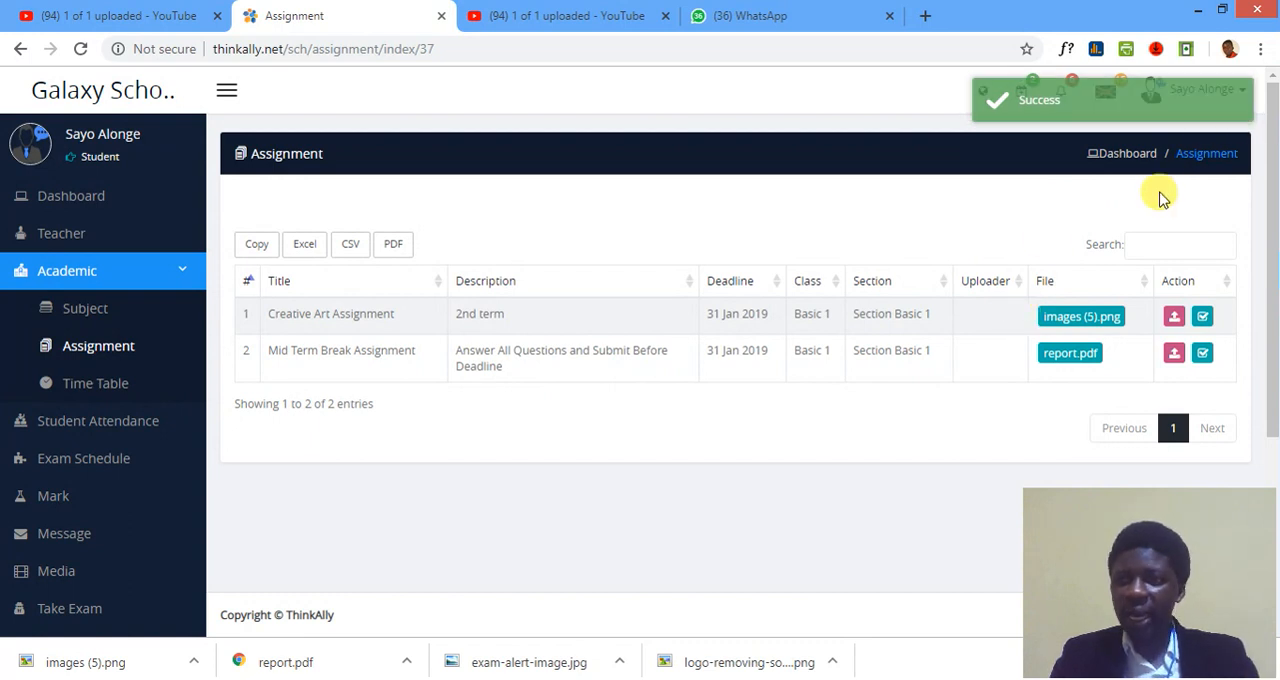
Log out of the student account and sign in to the school account with the username galaxy and its password.
left_click(1230, 88)
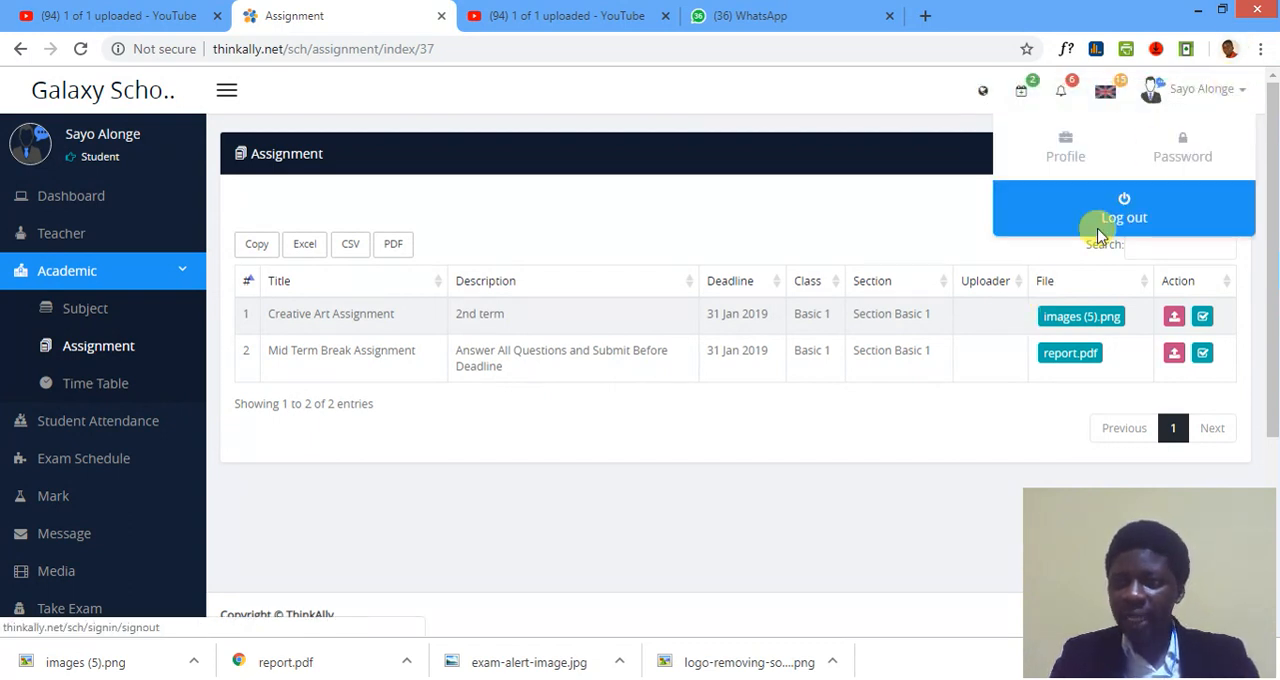
left_click(1123, 205)
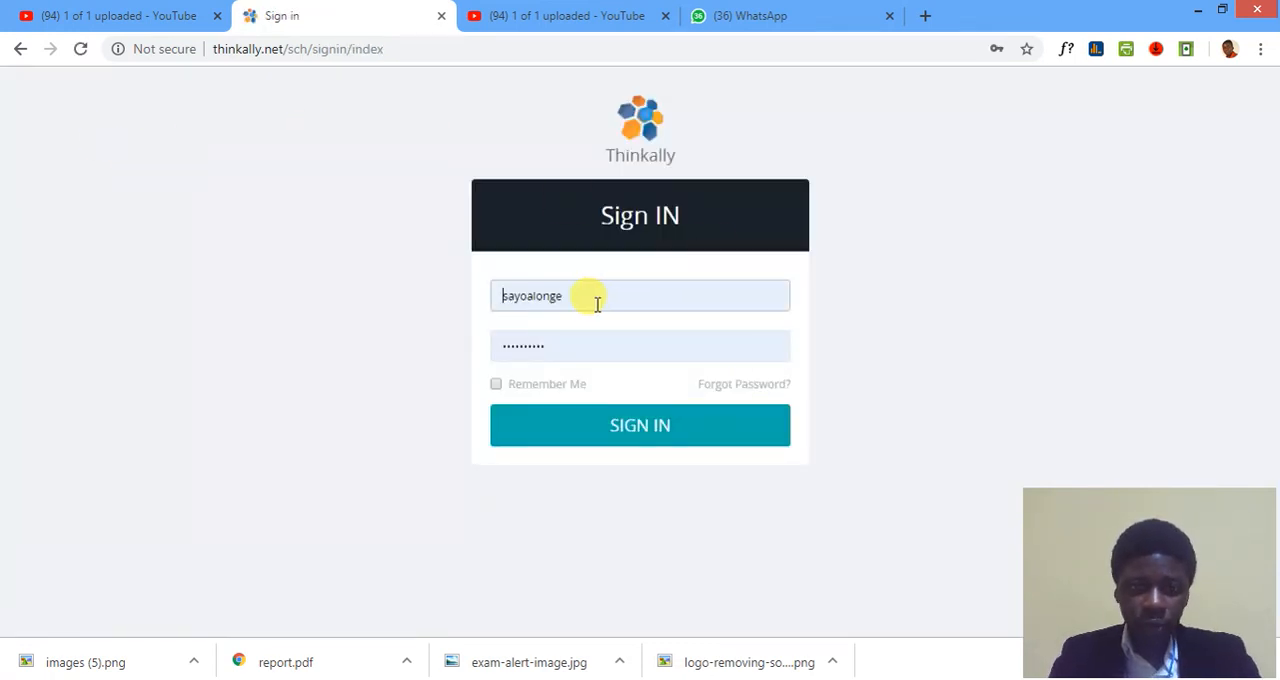
double_click(597, 304)
type("gala")
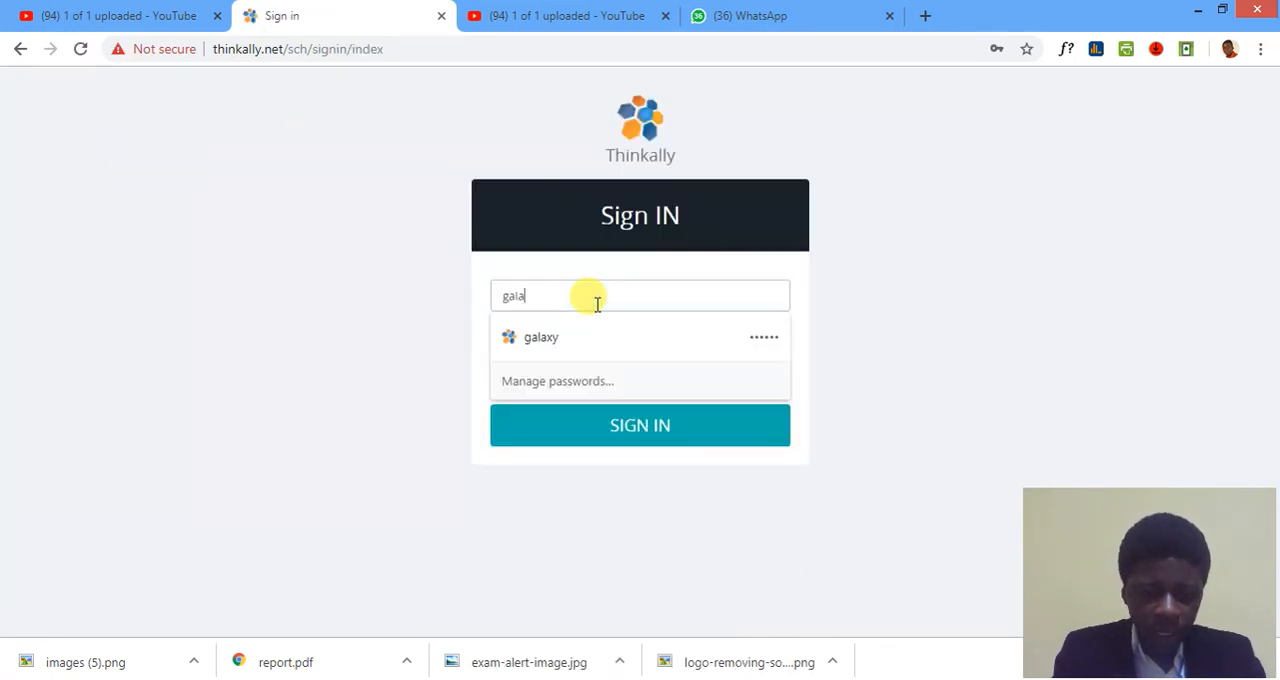
type("xy")
key("Tab")
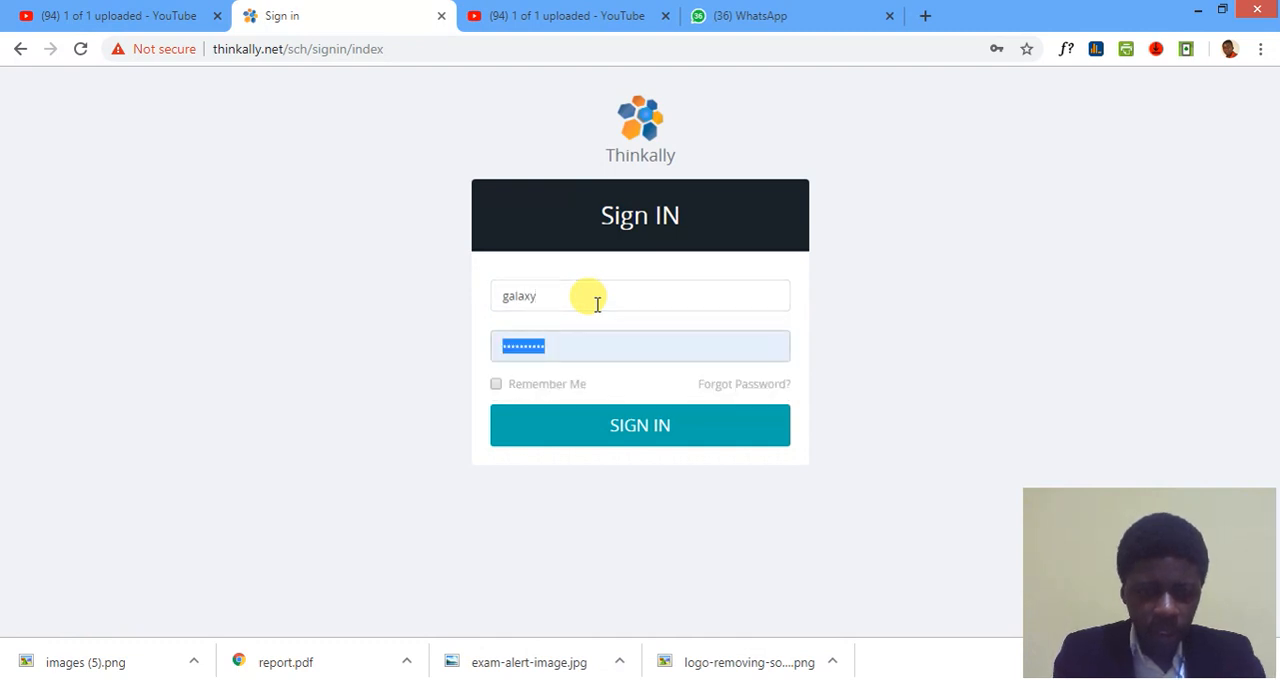
type("***")
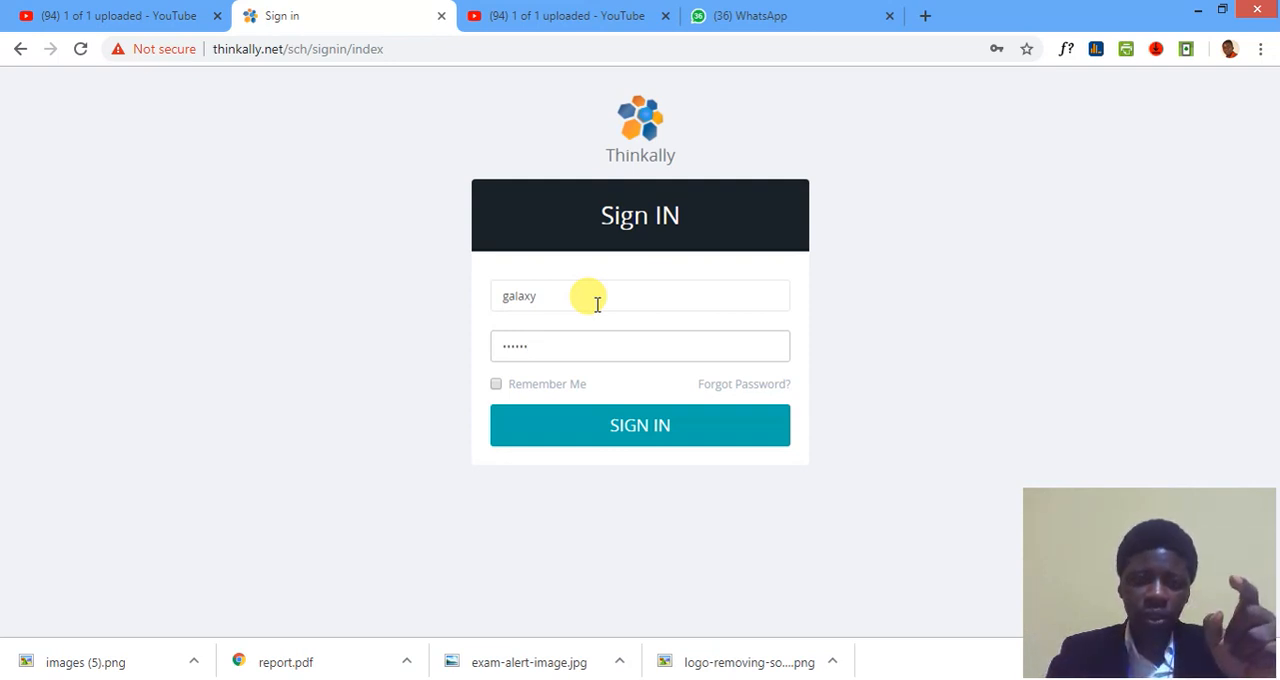
key("Return")
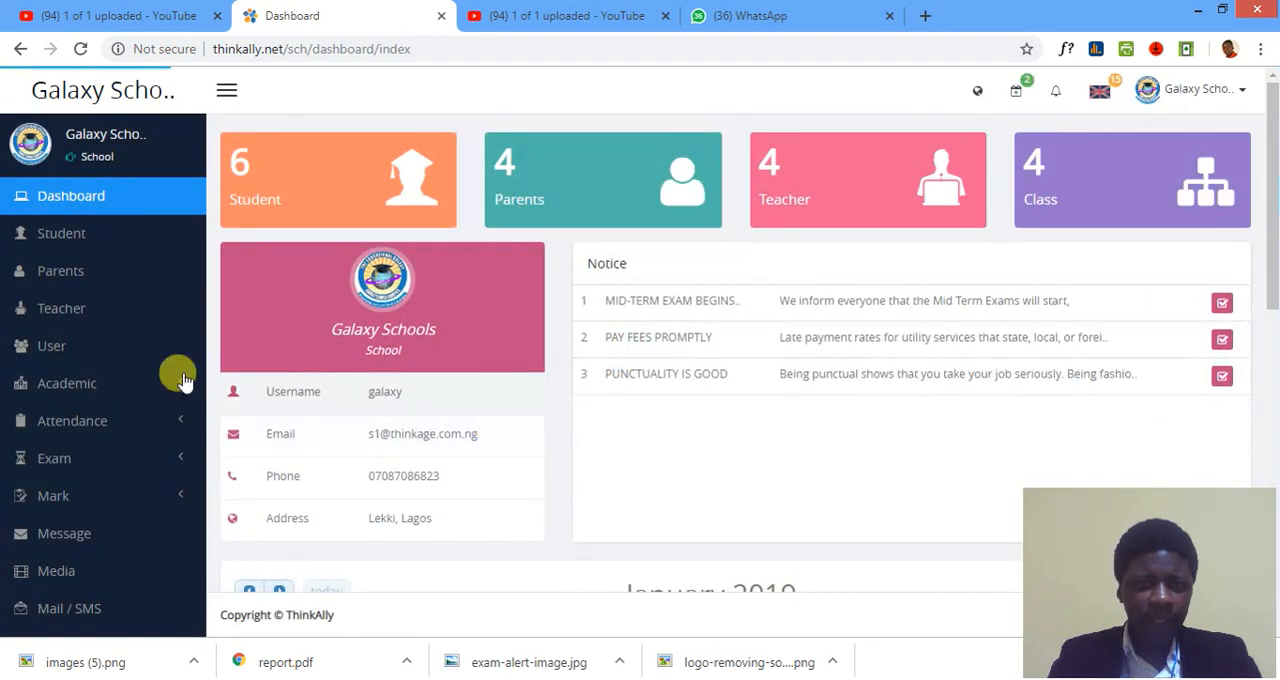
Open the list of assignments in the school account and show those of class Basic 1.
left_click(180, 390)
scroll(157, 423, "down", 2)
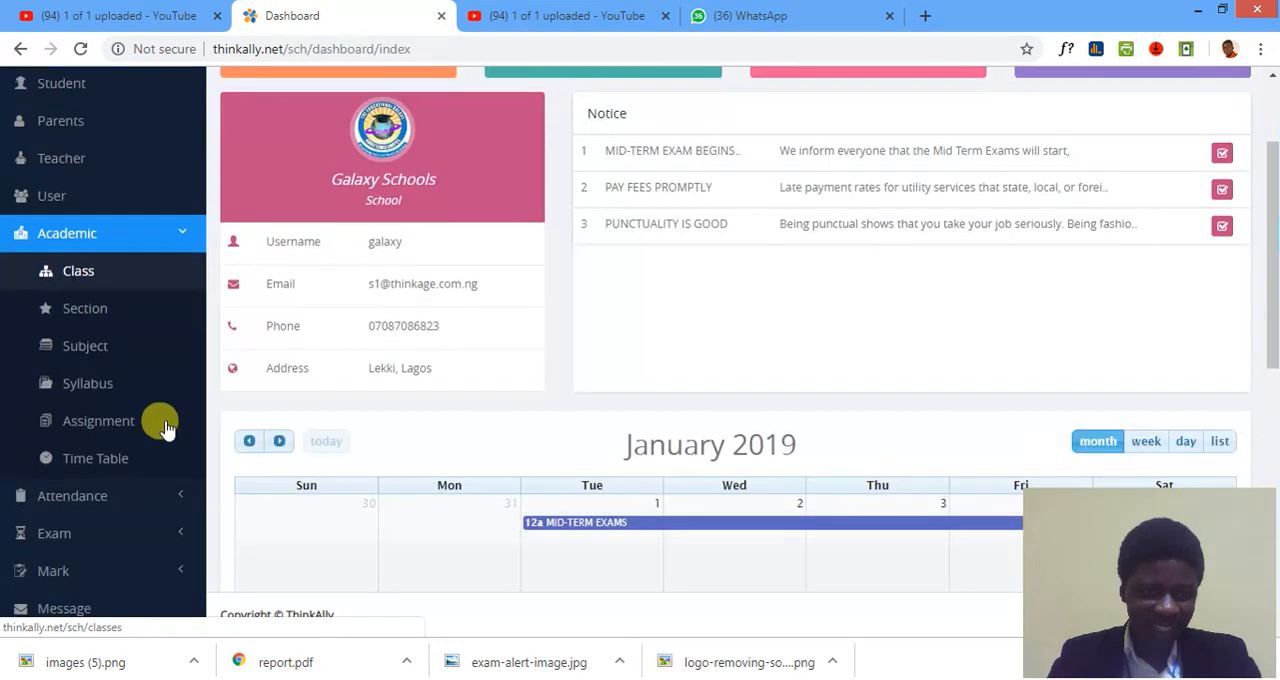
left_click(122, 388)
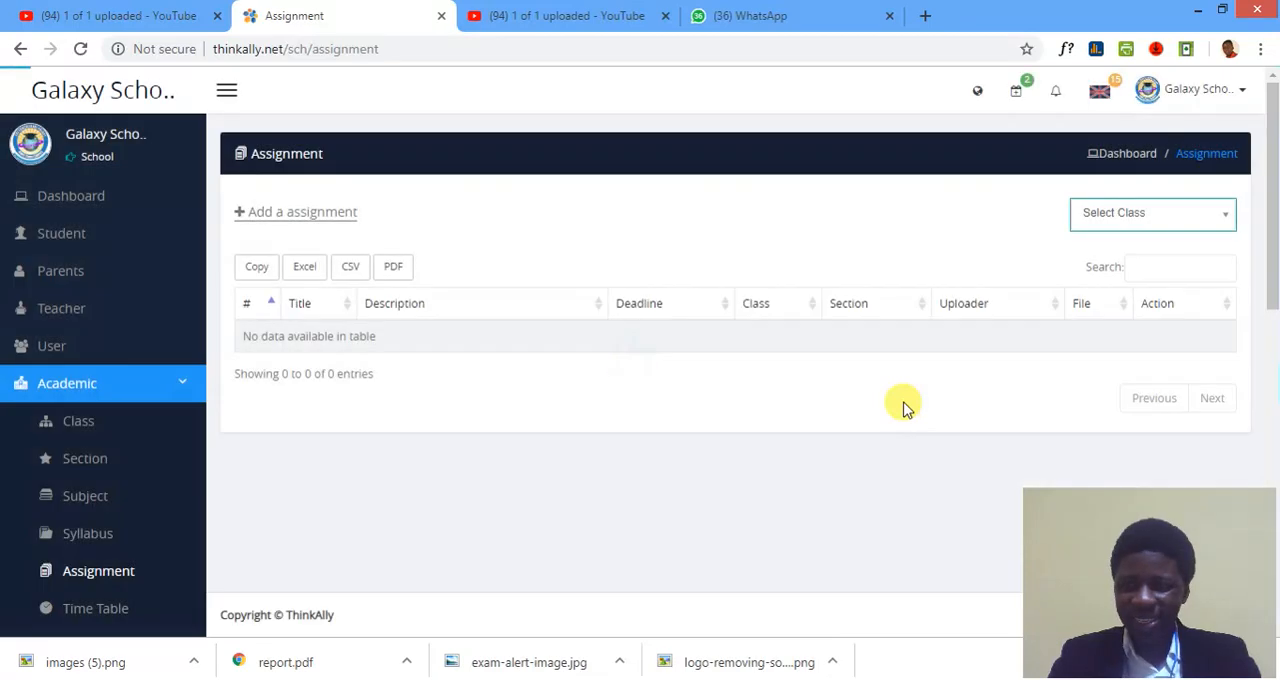
left_click(1186, 222)
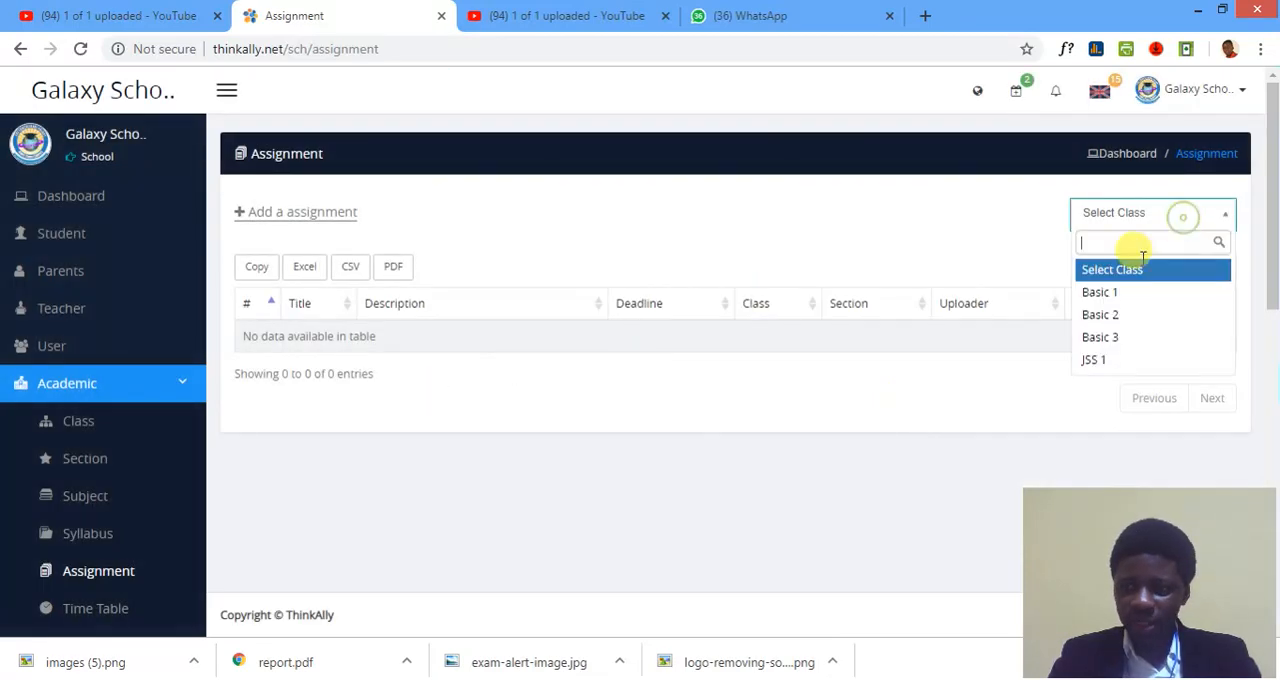
left_click(1119, 291)
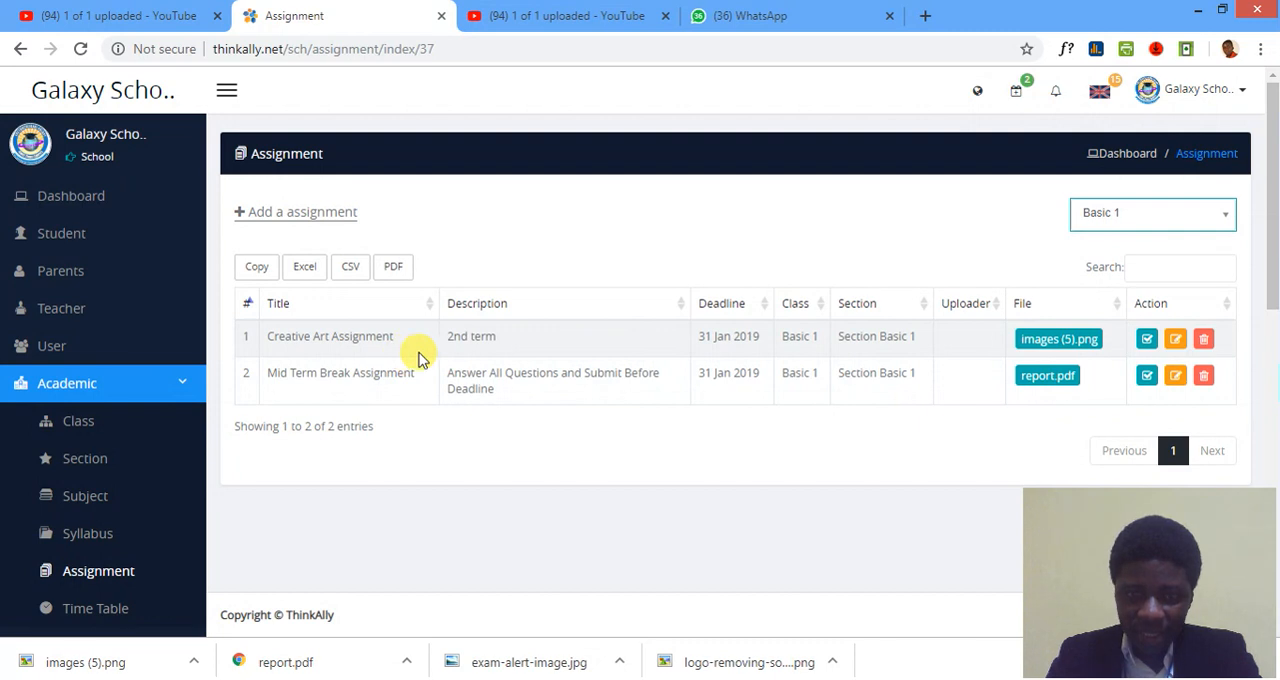
Open the submitted answers to the Creative Art Assignment and download the student's answer file.
left_click(1146, 342)
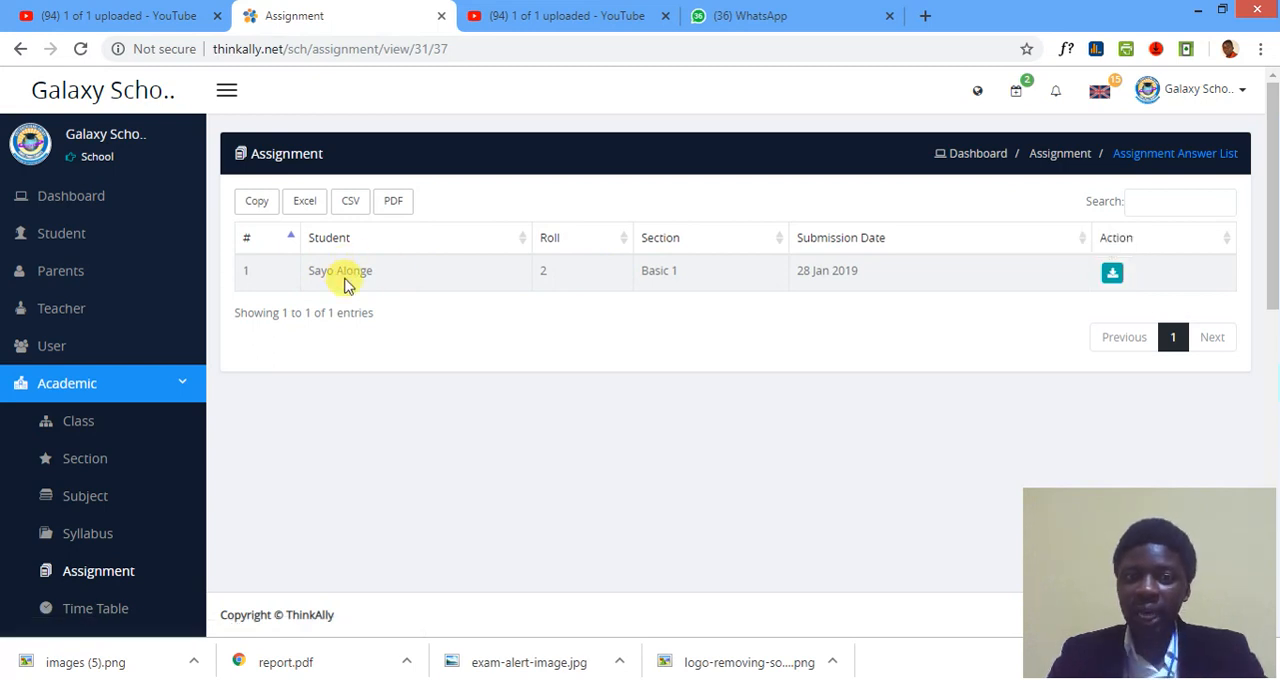
left_click(1113, 274)
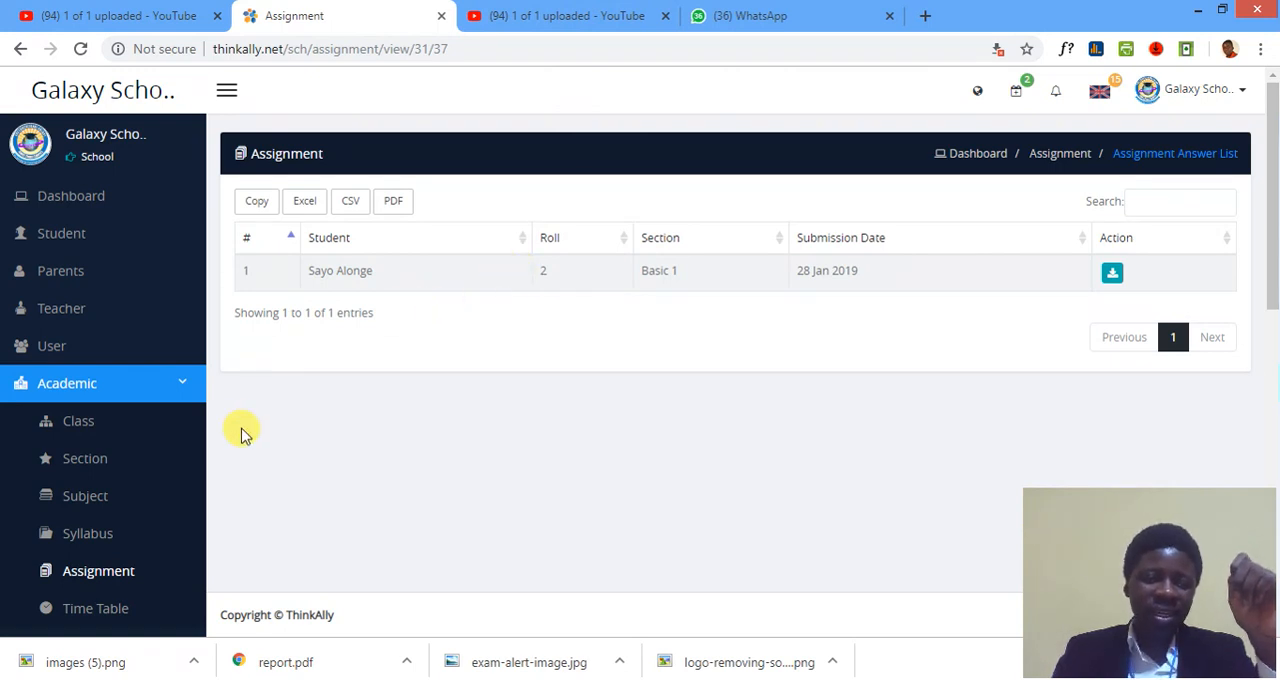
scroll(155, 466, "down", 2)
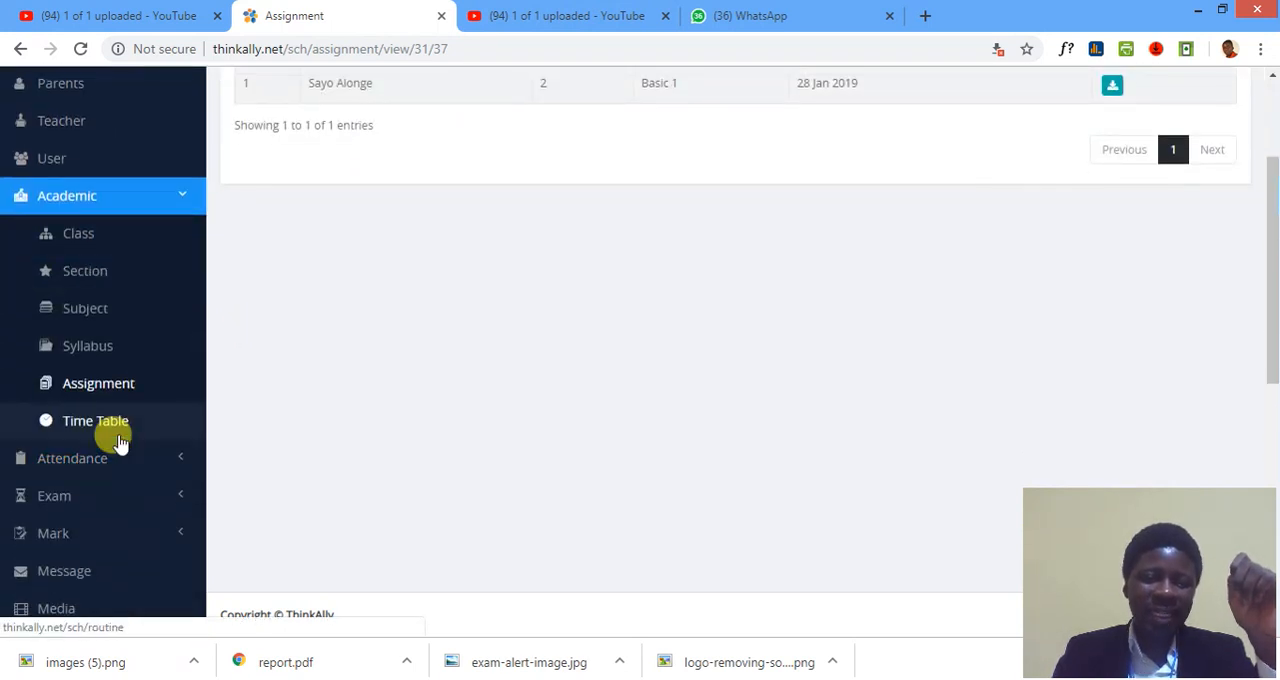